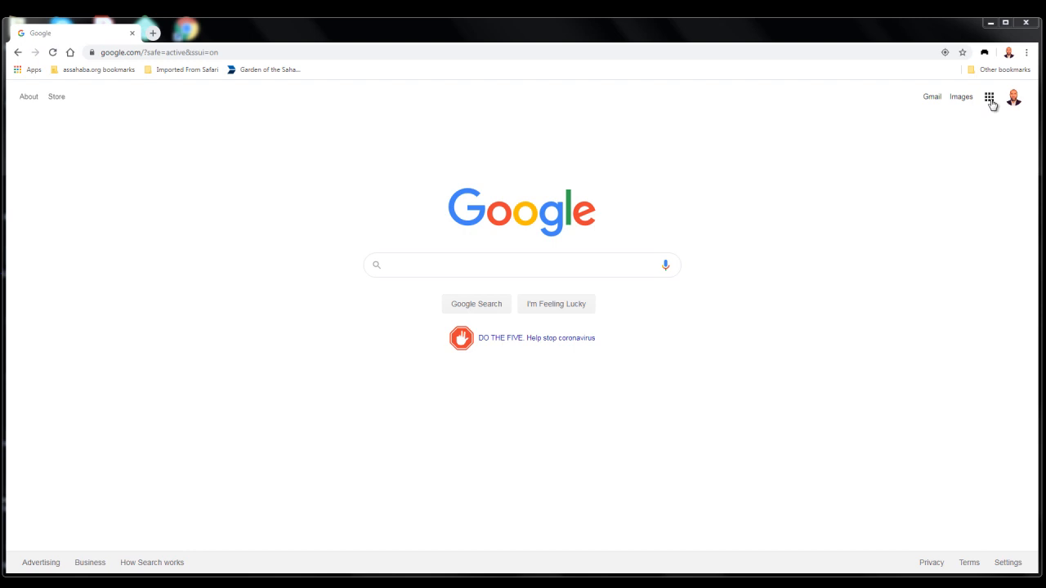
Step: Go to Google Classroom and show the classwork of the Biology 1 class
scroll(977, 270, "down", 1)
left_click(985, 257)
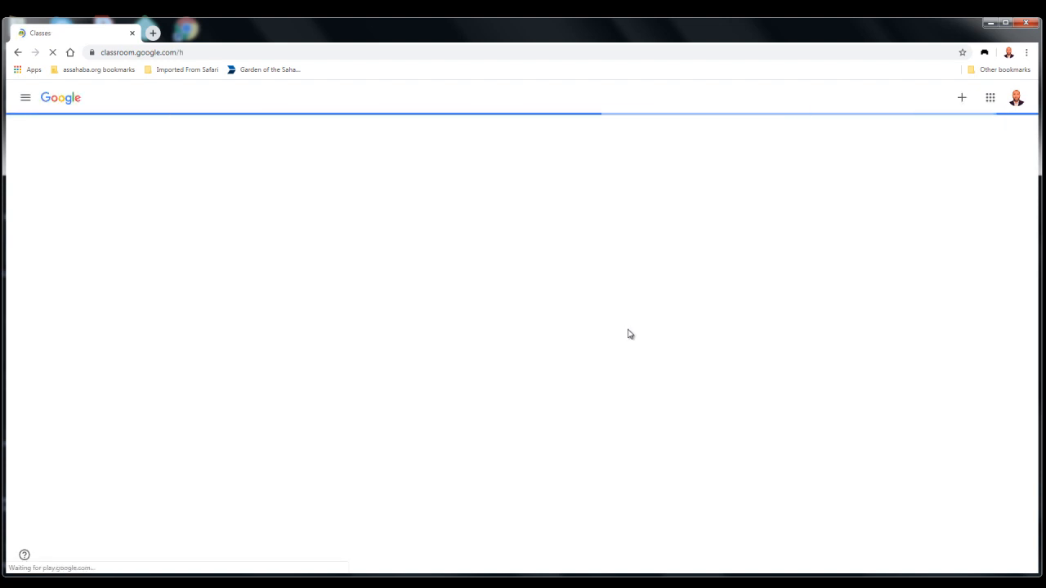
scroll(631, 344, "down", 5)
scroll(631, 350, "down", 3)
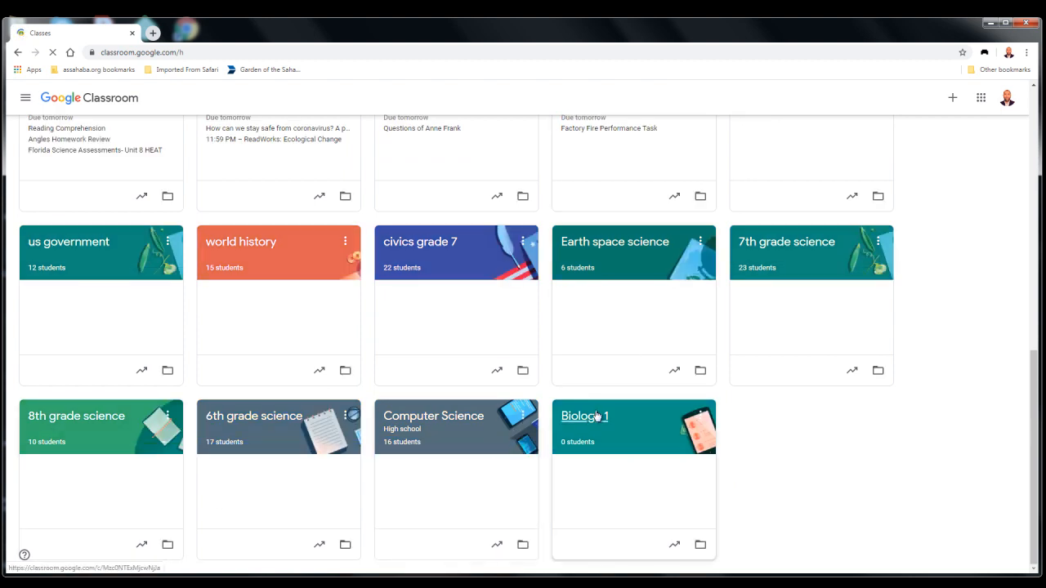
left_click(587, 417)
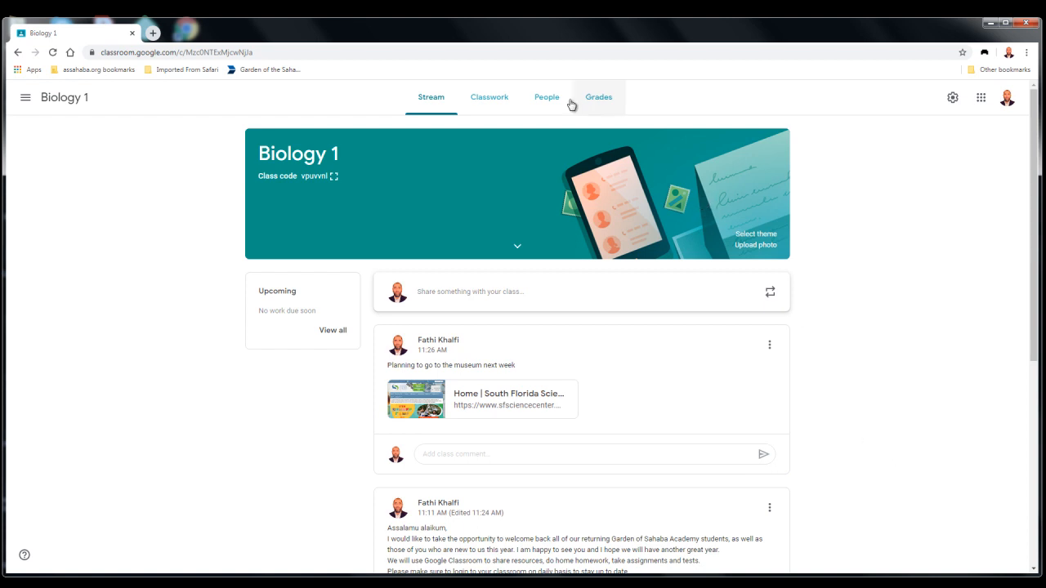
left_click(497, 96)
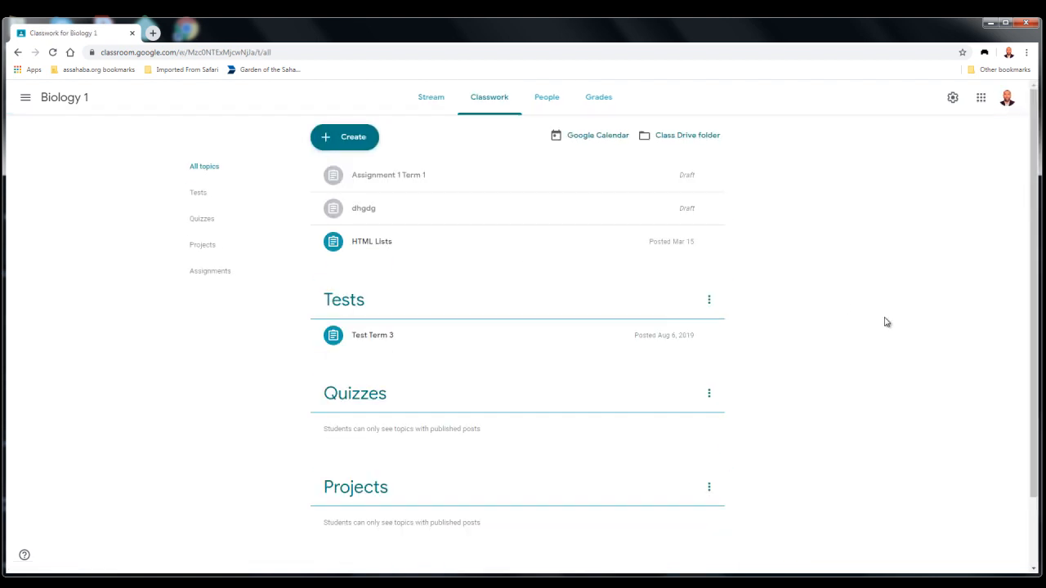
Step: Start a new assignment for Biology 1 titled "Assignment 3 Term 4"
left_click(324, 137)
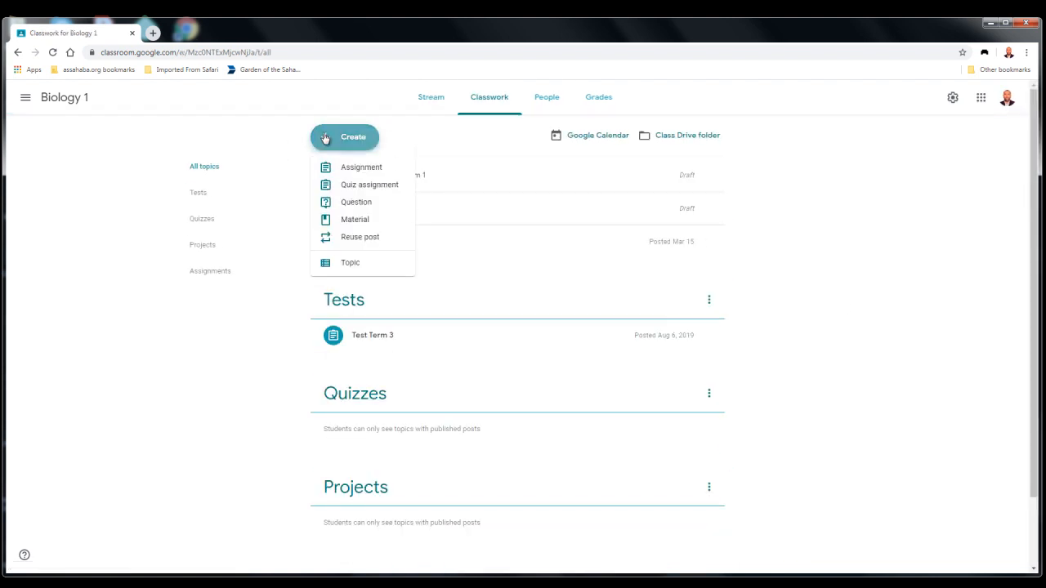
left_click(355, 170)
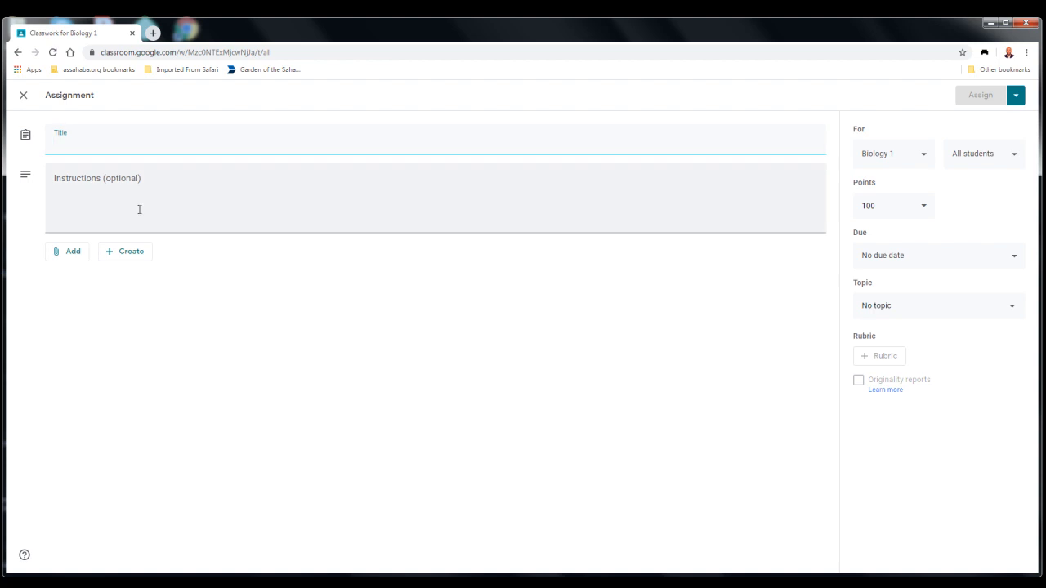
left_click(71, 255)
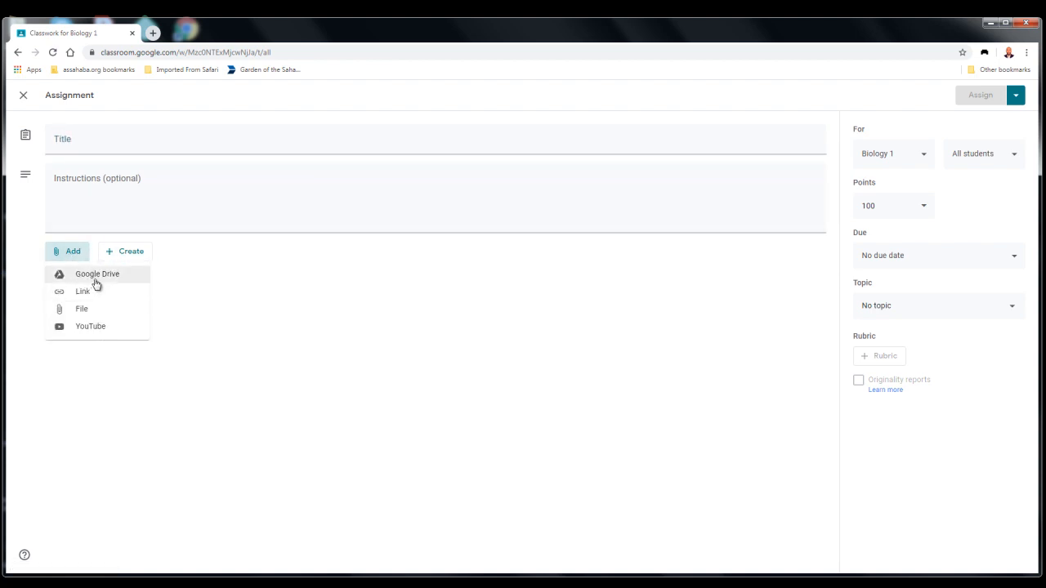
left_click(94, 148)
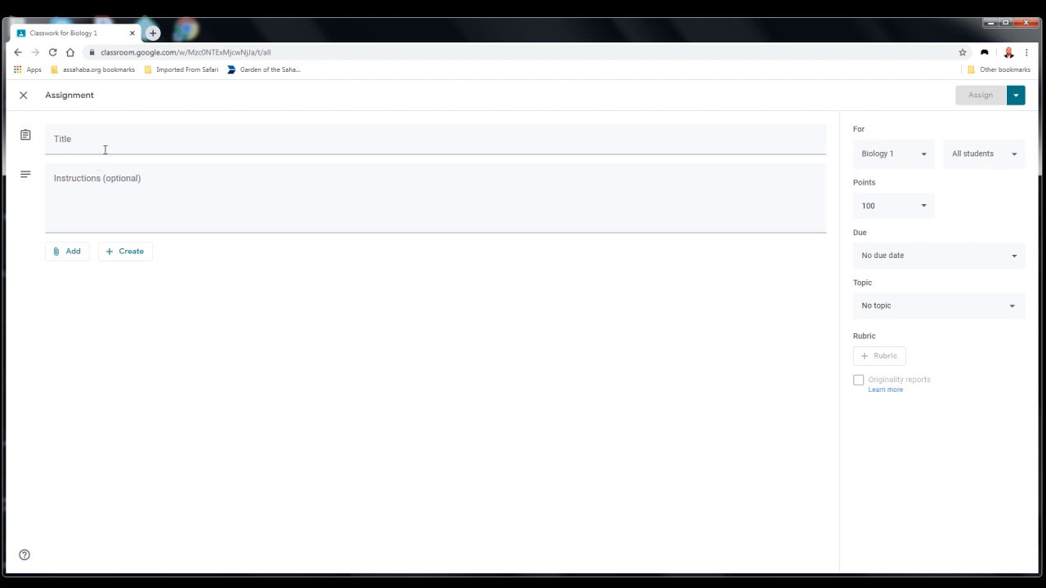
left_click(115, 139)
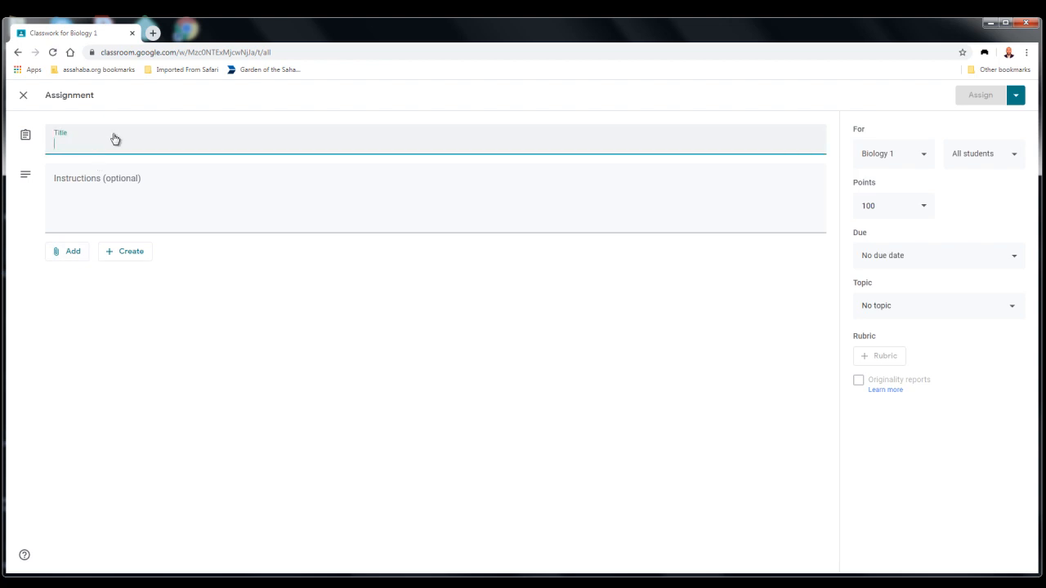
type("Assignment 3 Term 4")
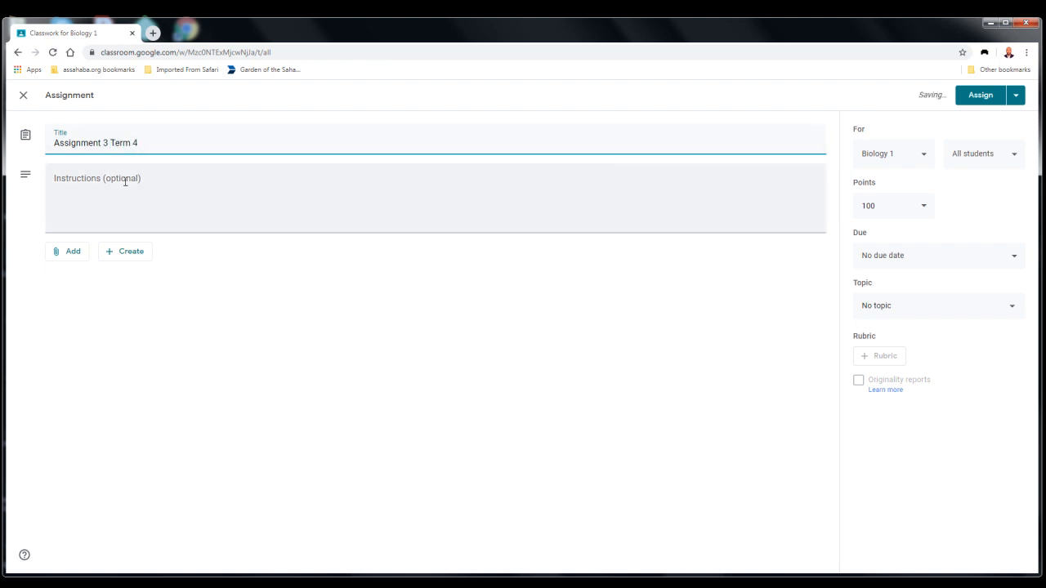
Step: Write the assignment instructions "Please use the attached document to answer the questions."
left_click(125, 182)
type("Please use the attach")
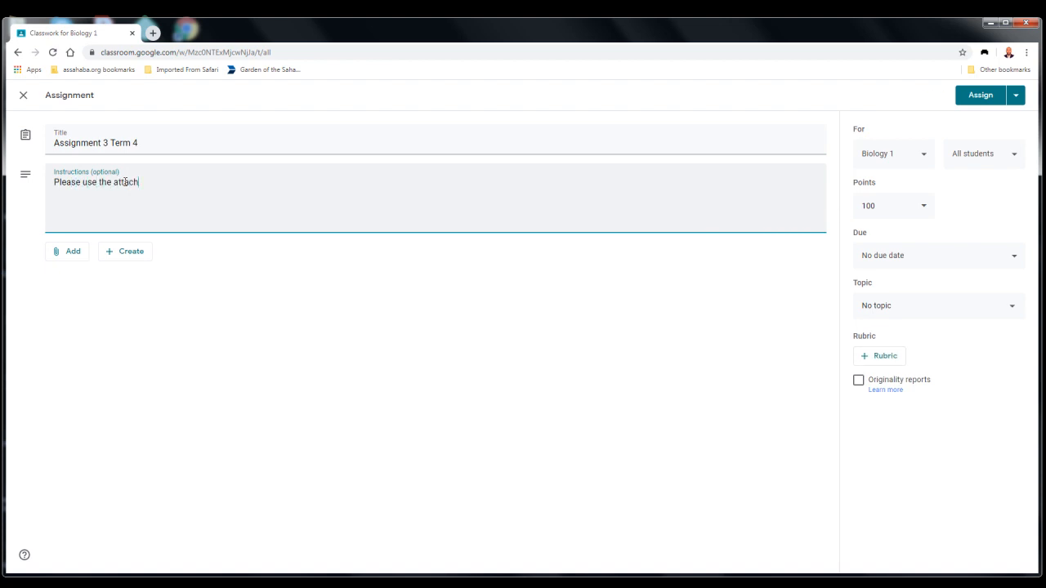
type("ed document to answer the questions")
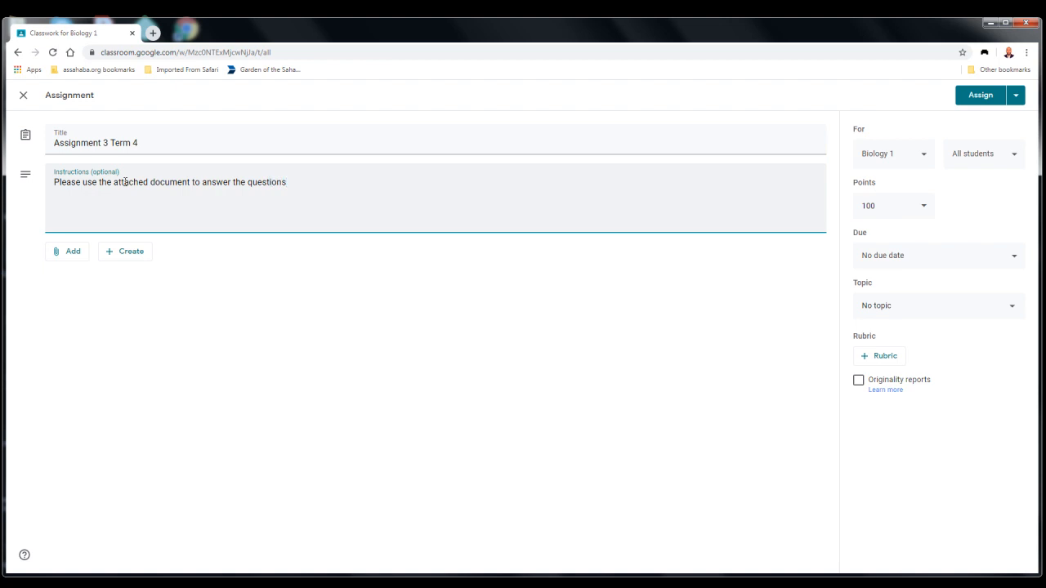
type(".")
Step: Create an attached Google Docs document containing the question "What is HTML list ?" and return to the assignment
left_click(117, 255)
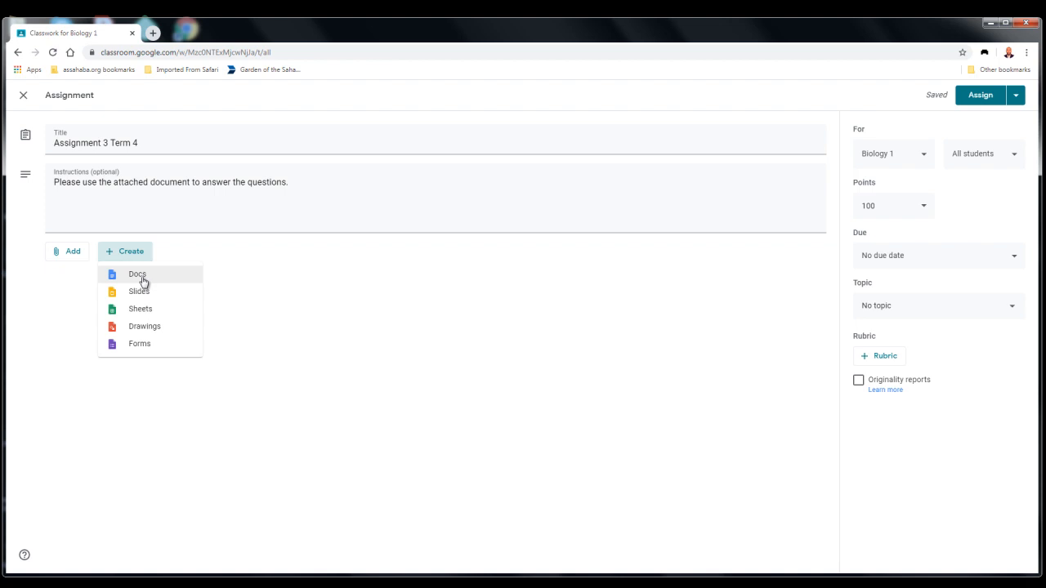
left_click(141, 280)
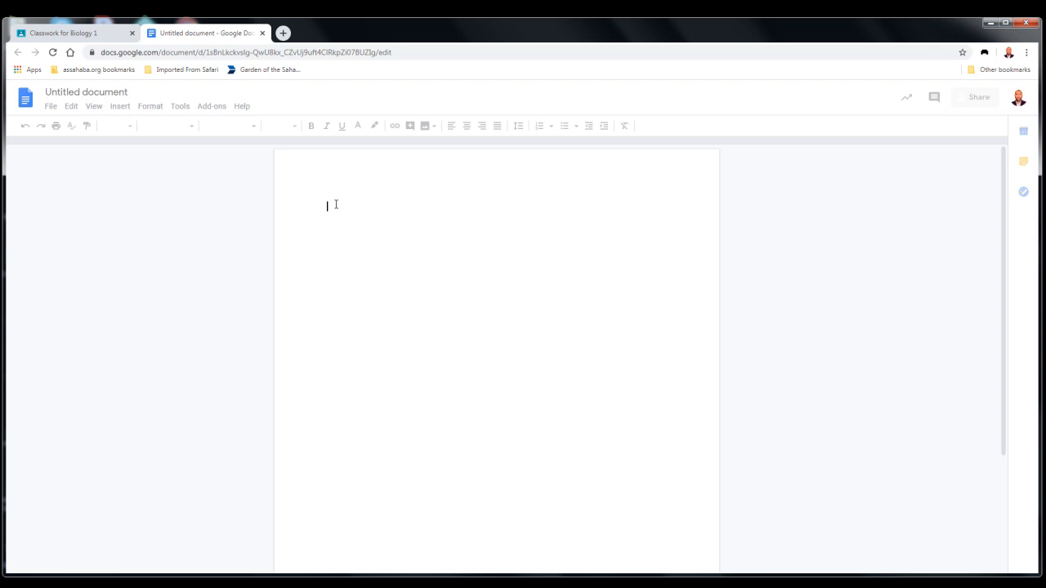
type("What")
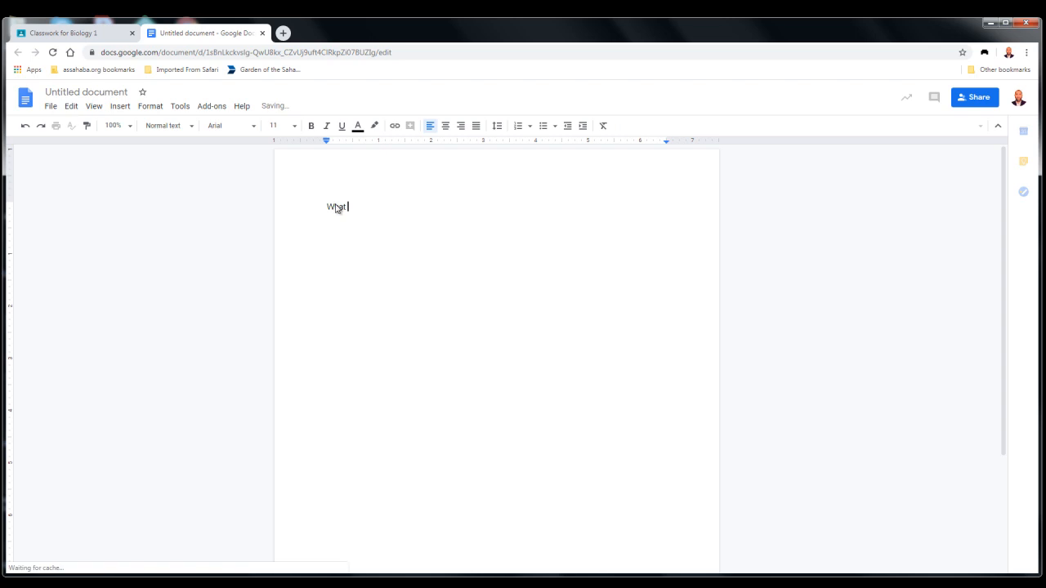
type(" is HTML ")
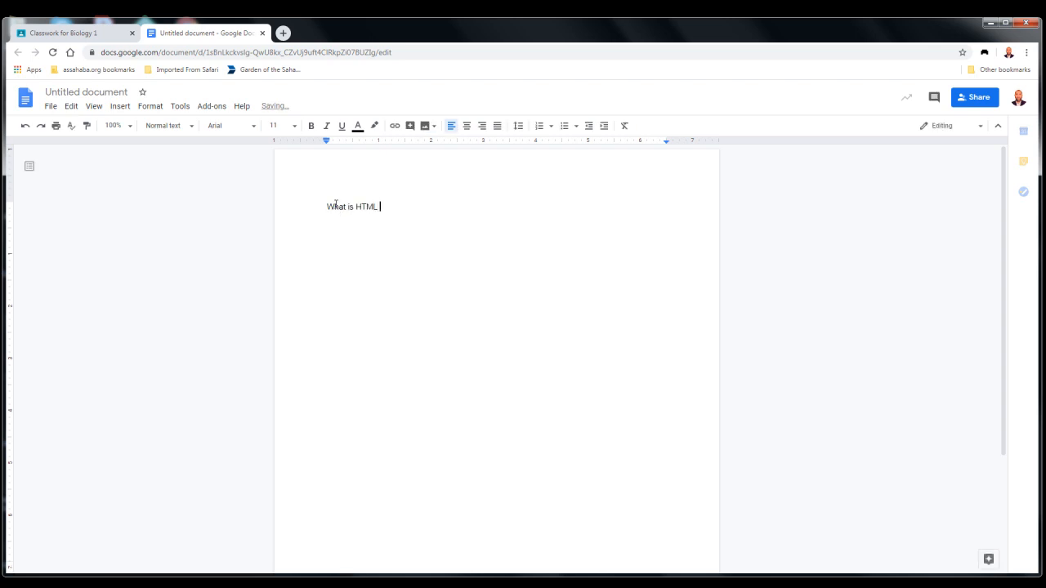
type("(")
type("ist ?")
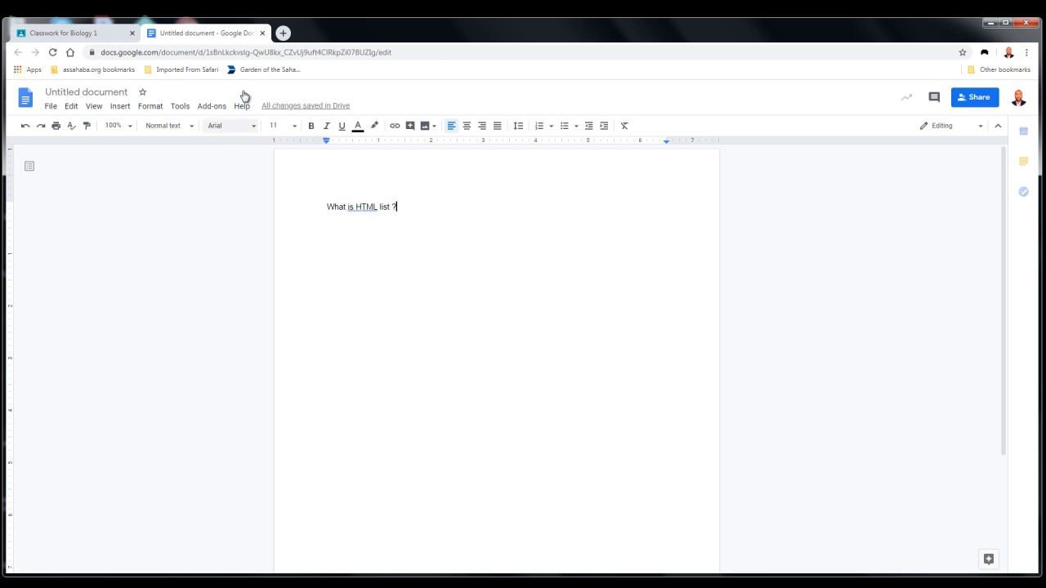
left_click(262, 33)
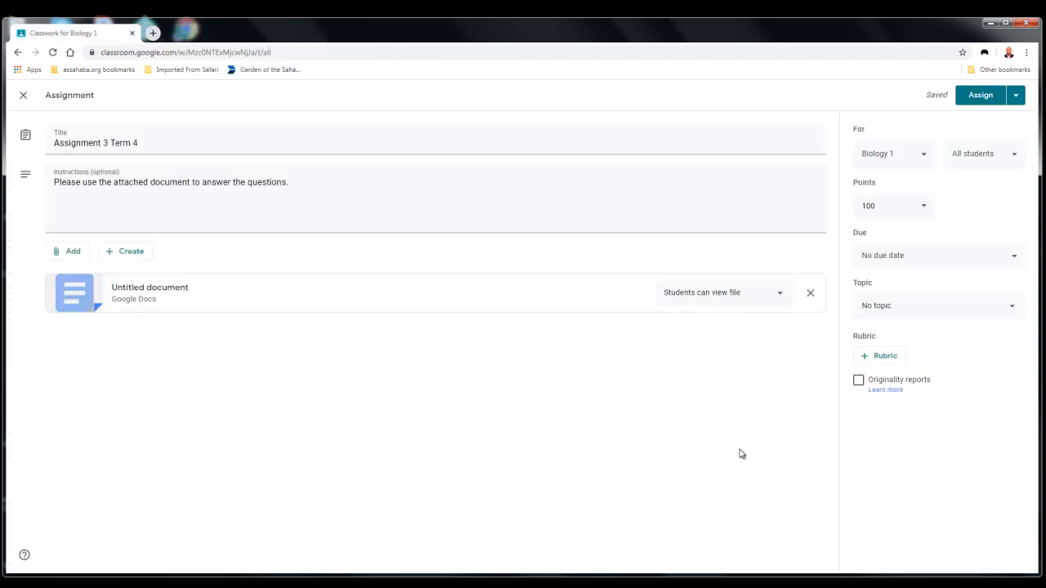
Step: Set the attached document to make a copy for each student and close the assignment, leaving it as a draft
left_click(781, 294)
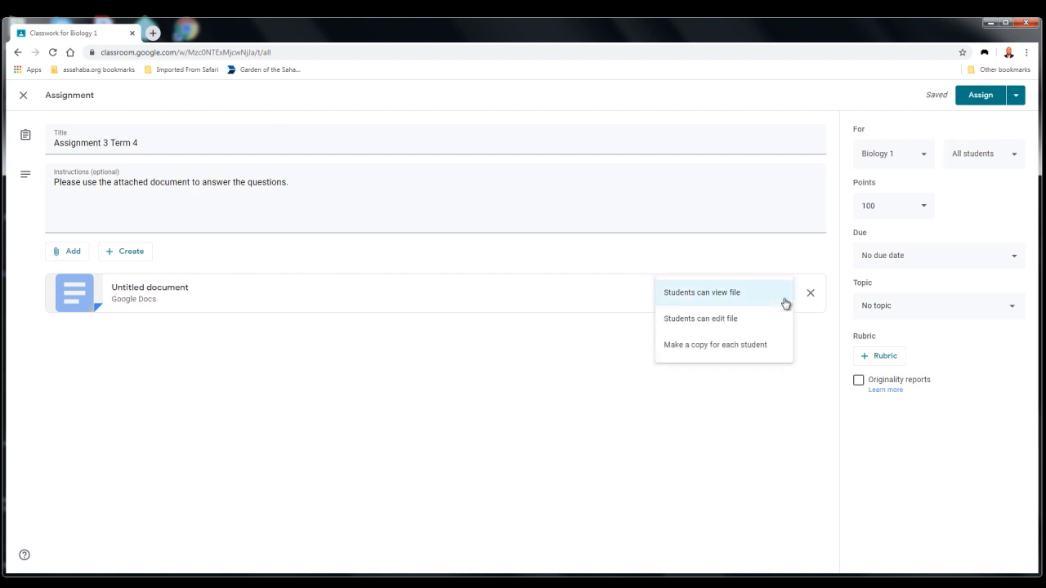
left_click(743, 352)
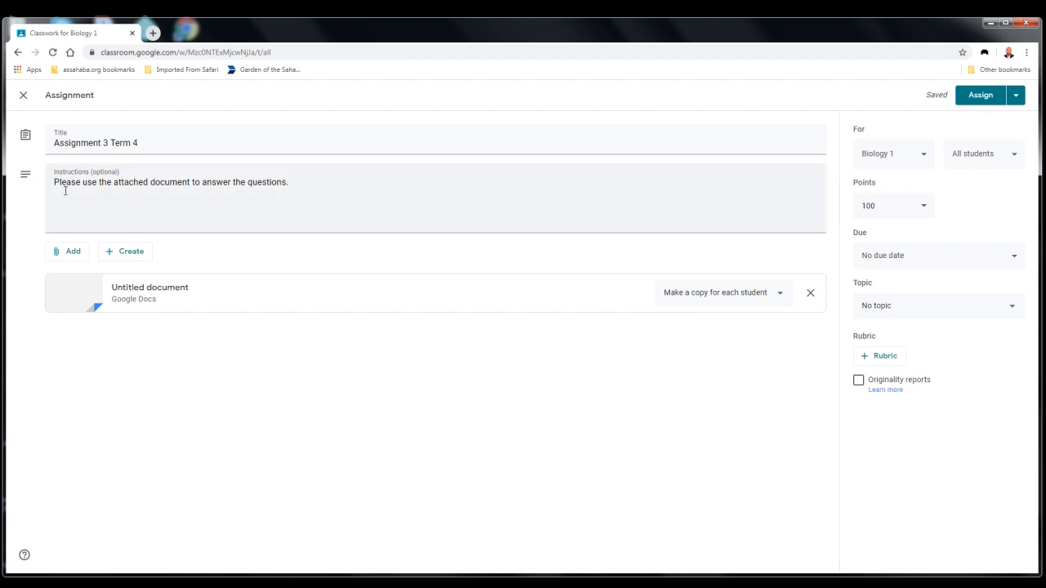
left_click(24, 97)
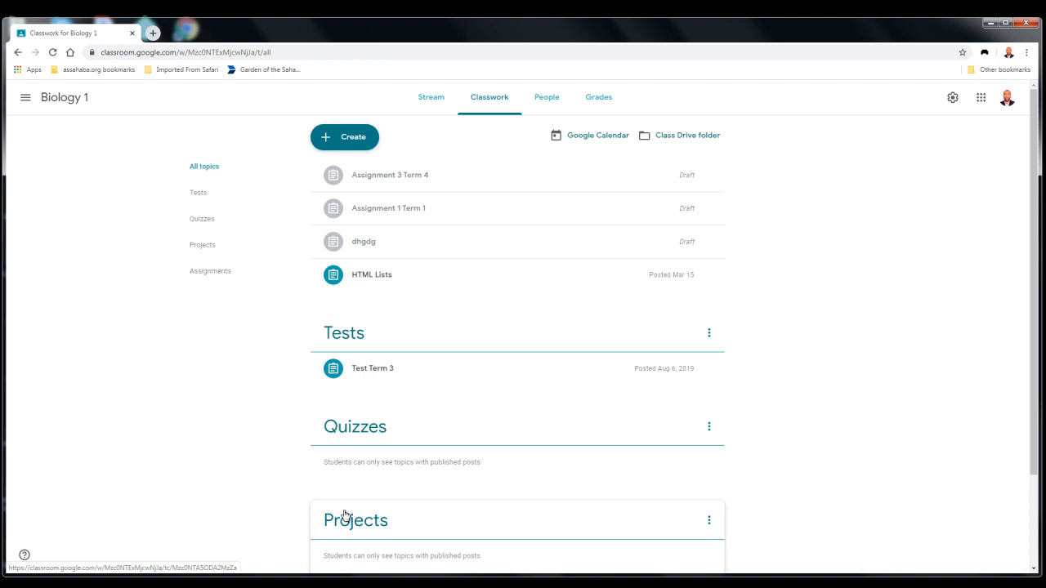
Step: Add a classwork topic named "HTML Table"
left_click(326, 139)
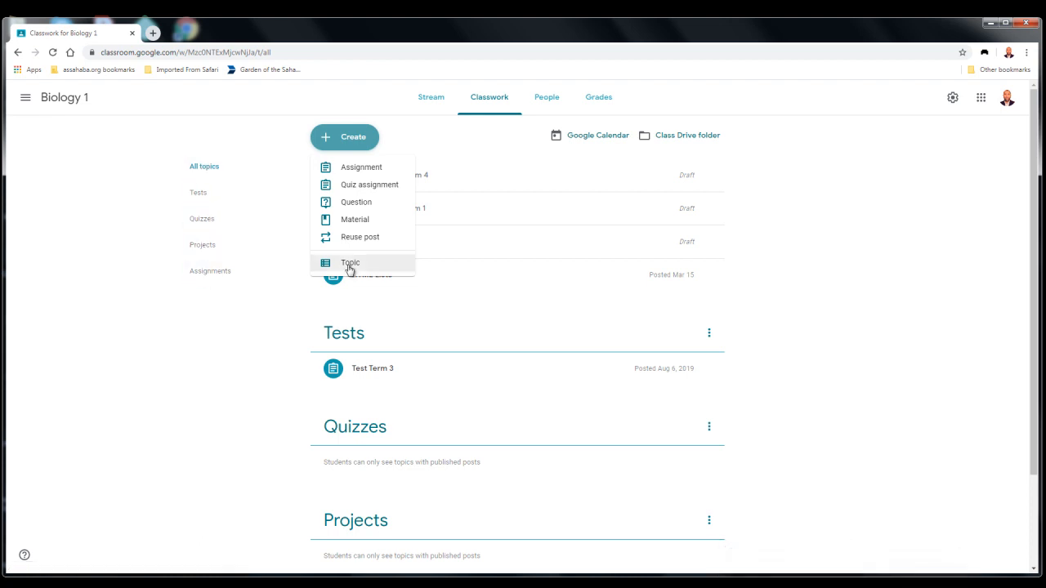
left_click(349, 263)
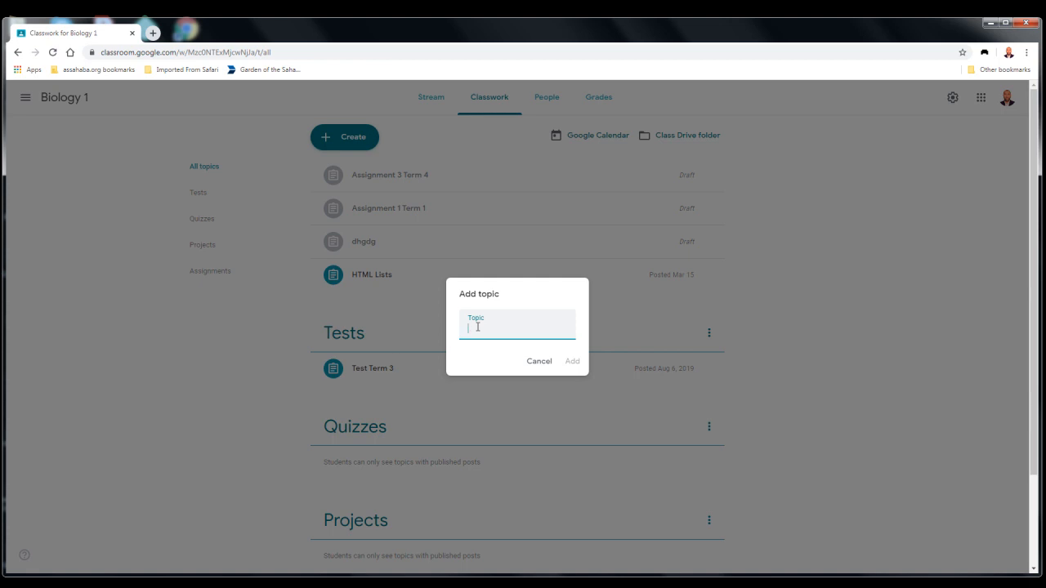
type("HTML Table")
left_click(573, 361)
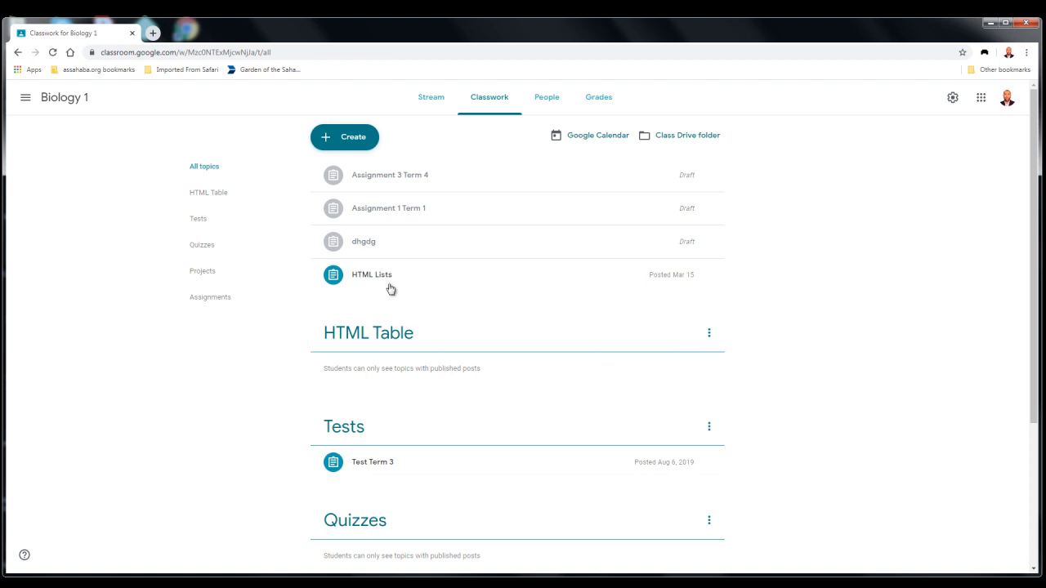
Step: Start a new assignment titled "HTML Tables" with the instructions "Answer....."
left_click(341, 148)
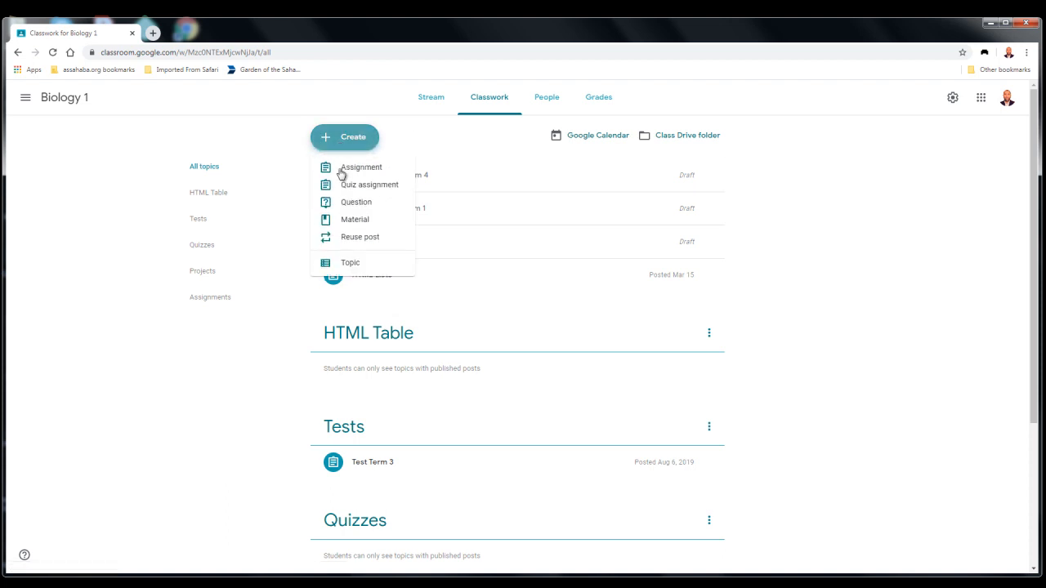
left_click(346, 173)
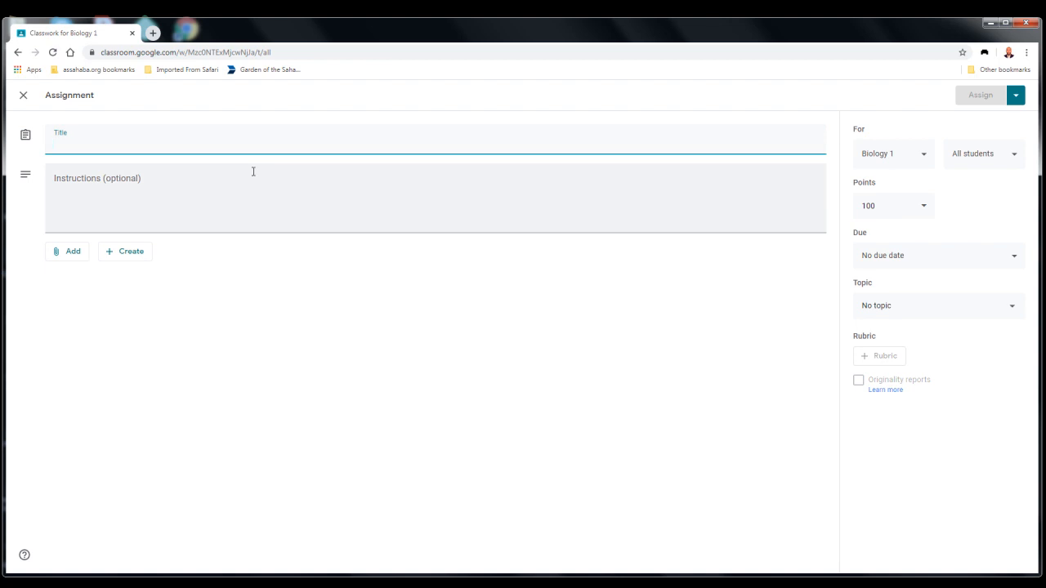
type("HTML")
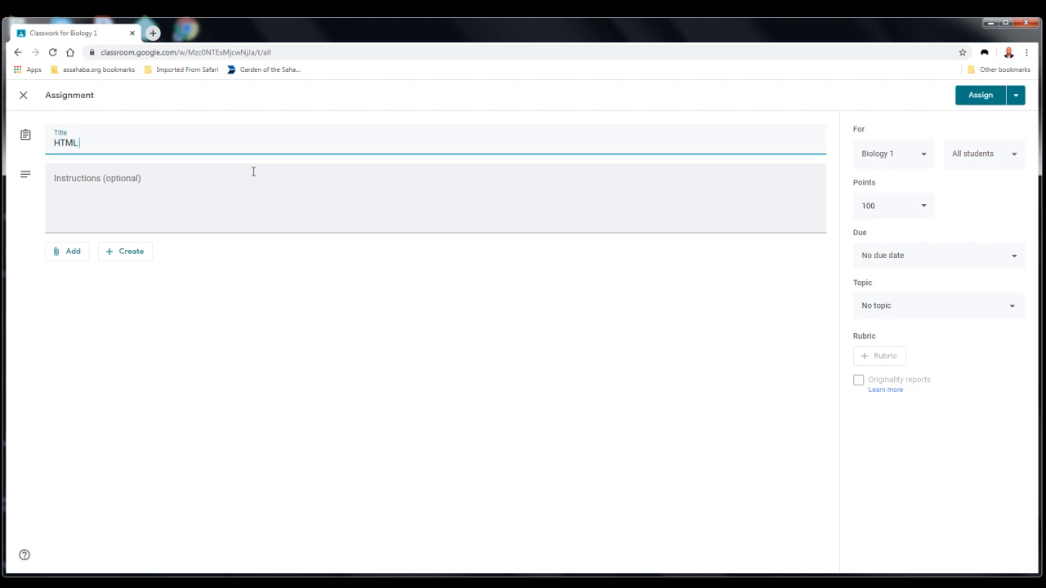
type(" Tables")
left_click(236, 185)
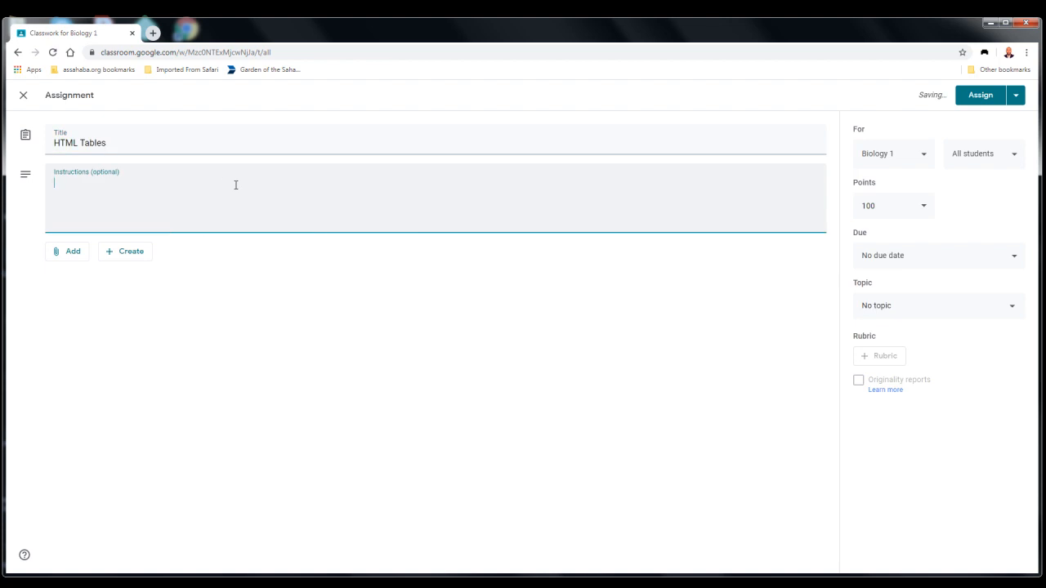
type("Answer.....")
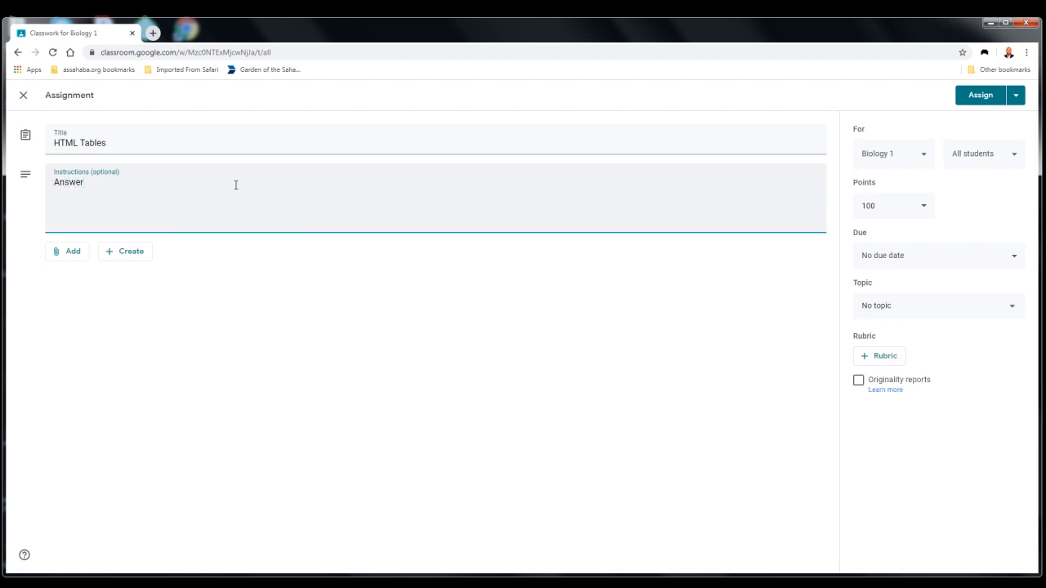
Step: Attach Assignment 2 Term 4 from the Google Drive folder Class Materials > 9th Grade > Assignments and Projects > Term 4
left_click(77, 258)
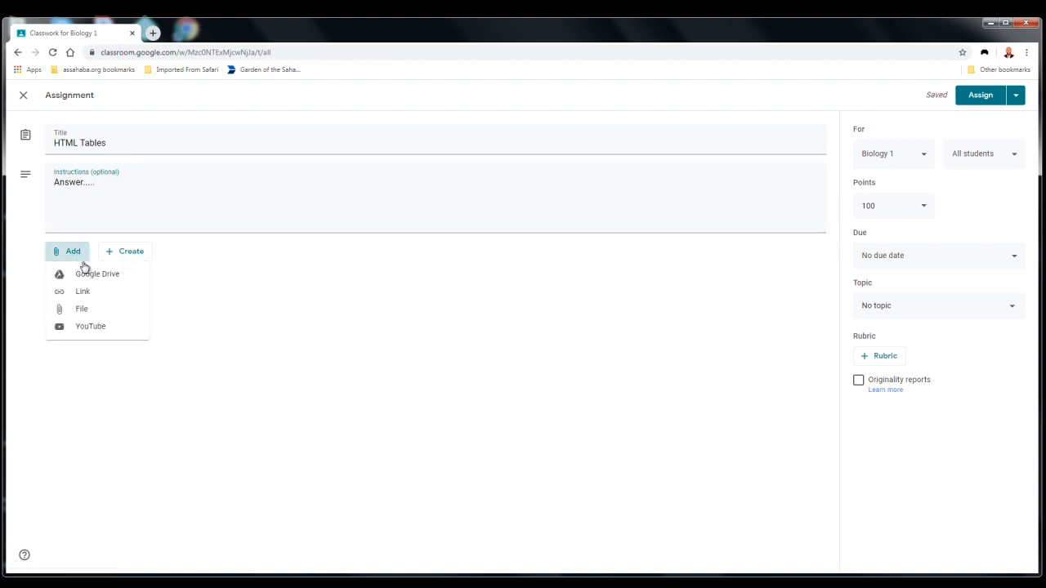
left_click(88, 273)
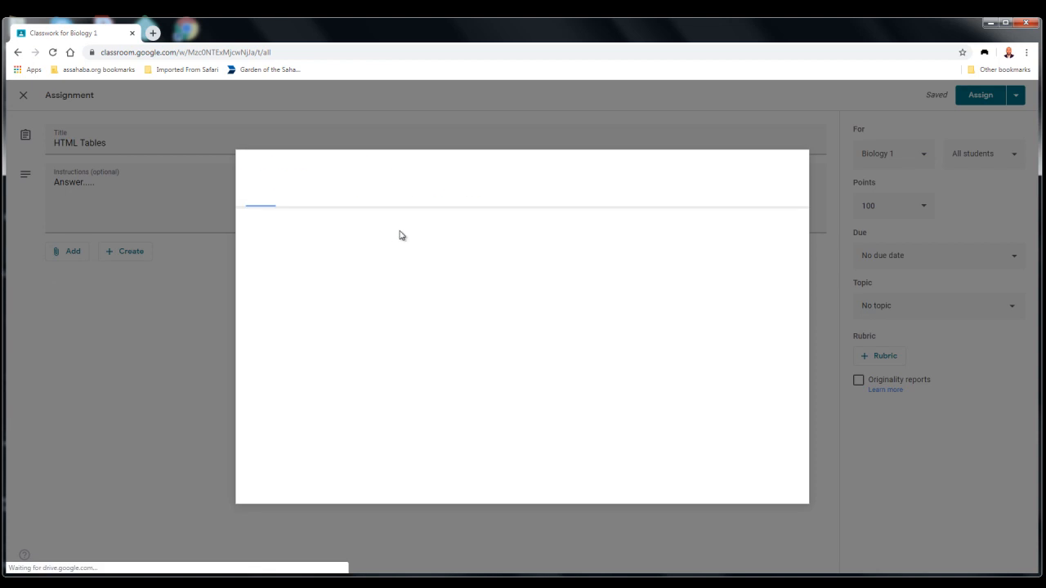
left_click(360, 194)
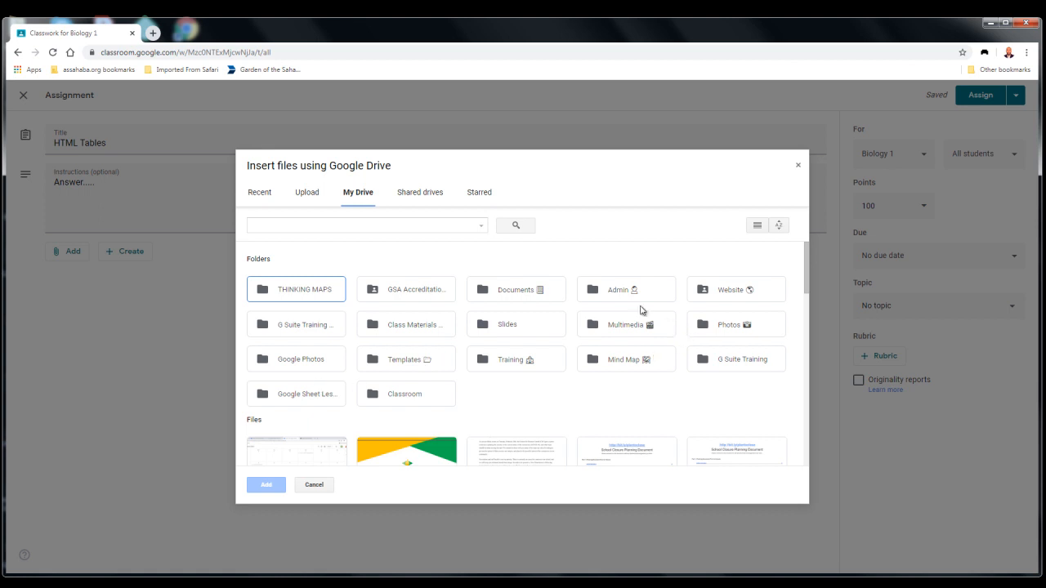
scroll(570, 318, "down", 2)
scroll(572, 314, "up", 2)
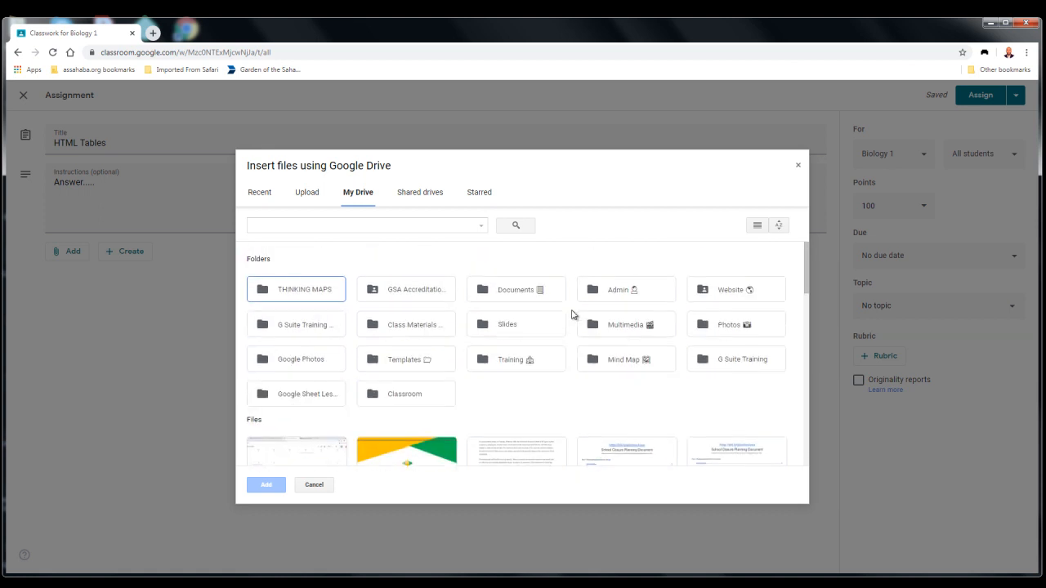
double_click(421, 327)
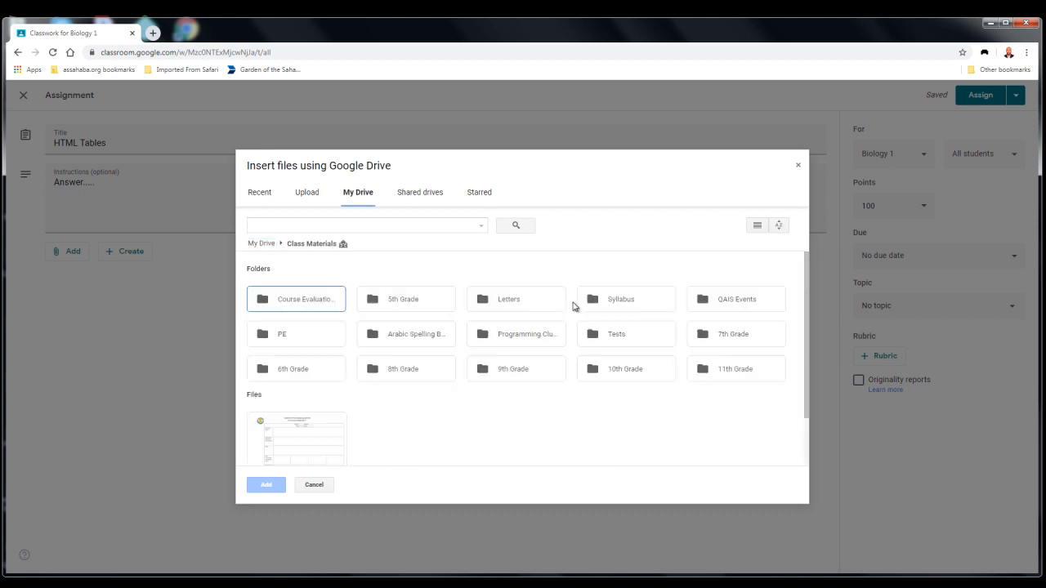
double_click(524, 372)
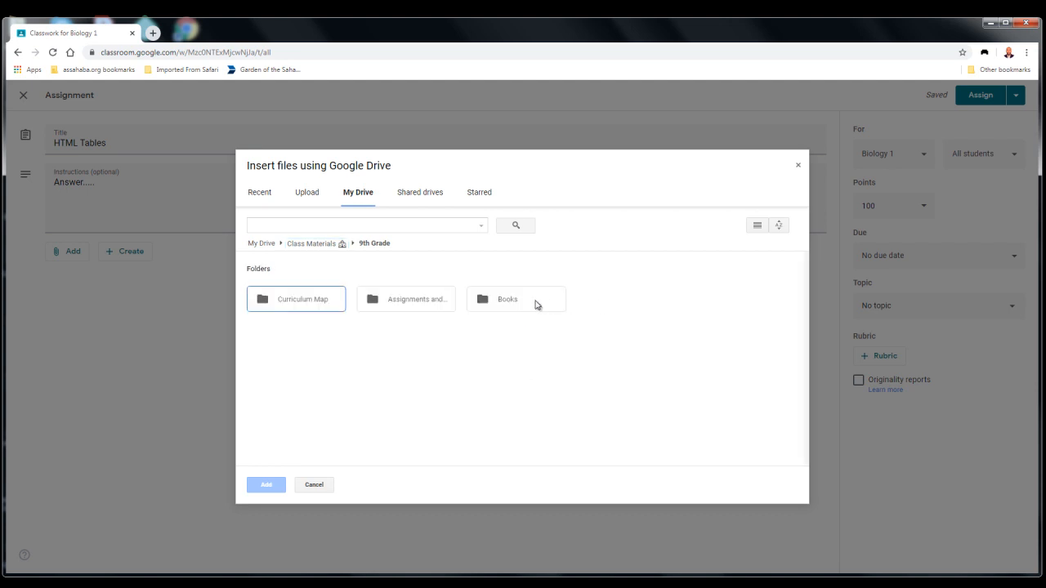
double_click(400, 302)
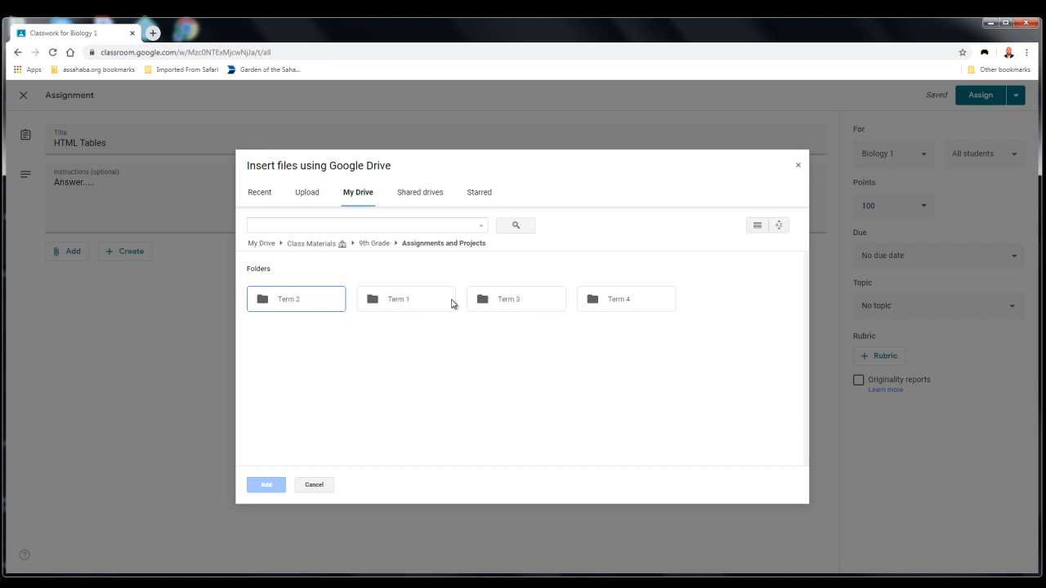
double_click(635, 301)
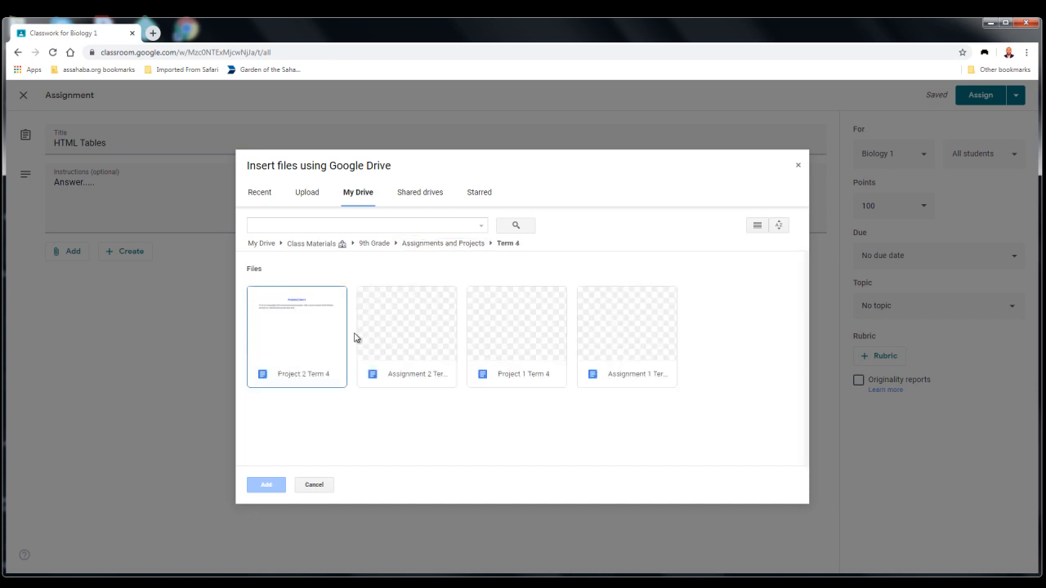
left_click(426, 351)
left_click(273, 488)
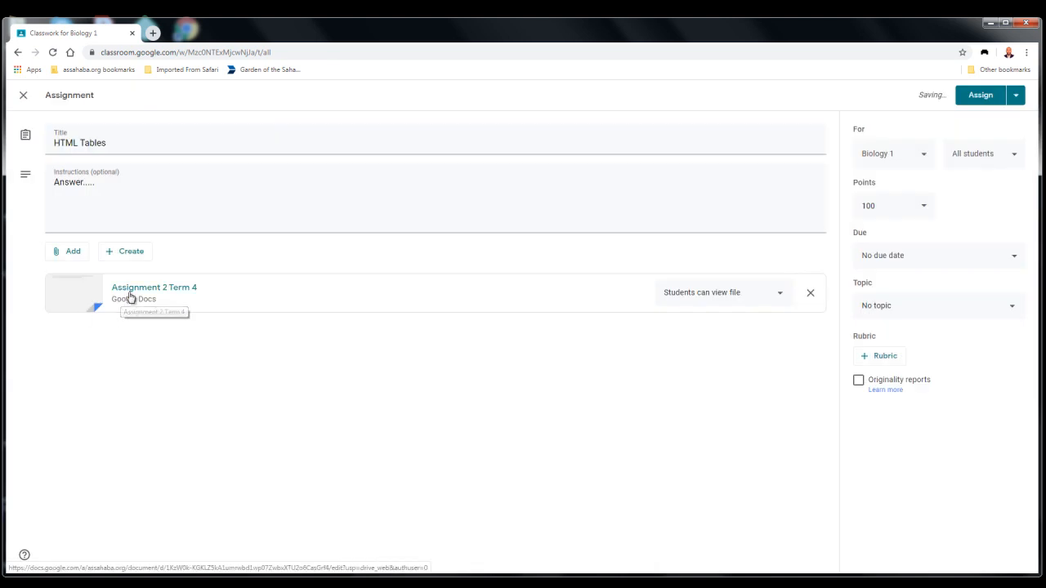
Step: Set the attached document to make a copy for each student and assign the HTML Table topic
left_click(777, 300)
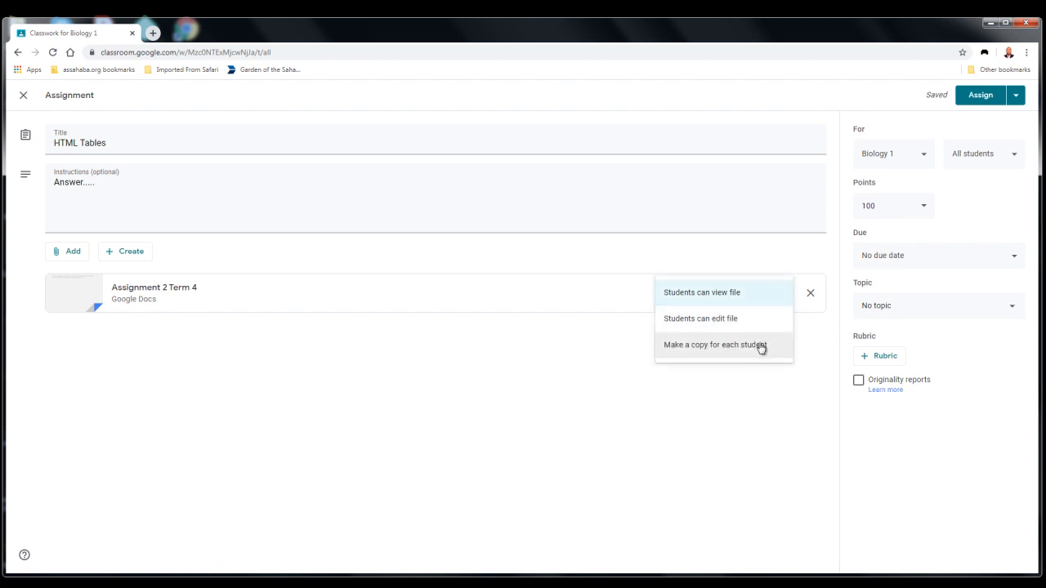
left_click(760, 347)
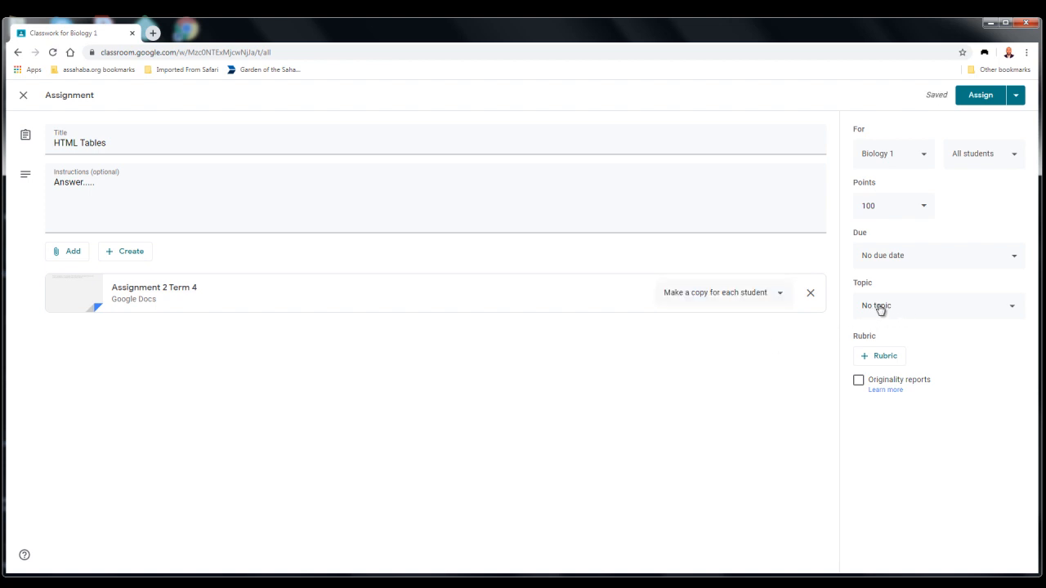
left_click(1017, 310)
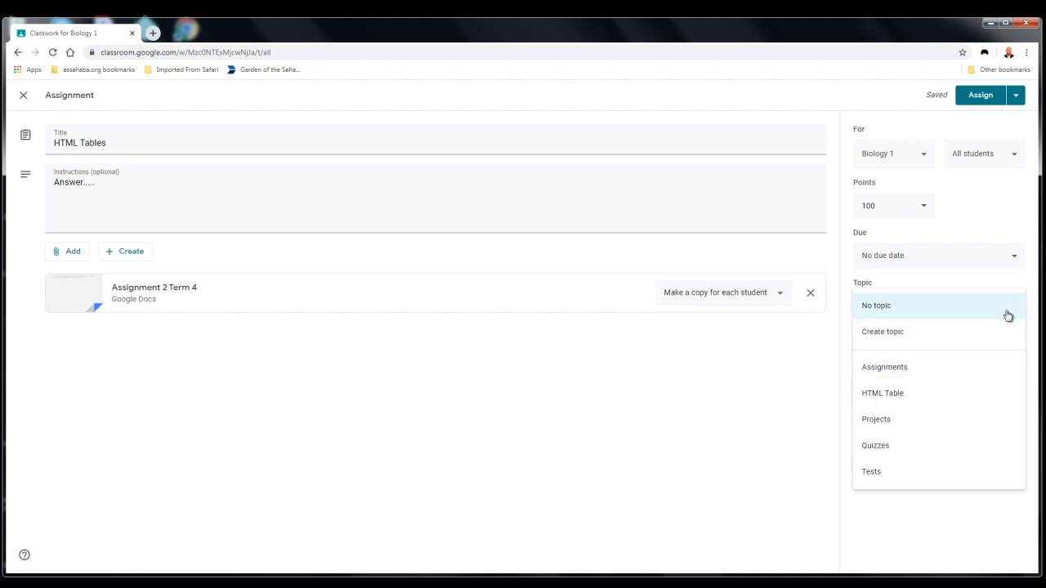
left_click(913, 400)
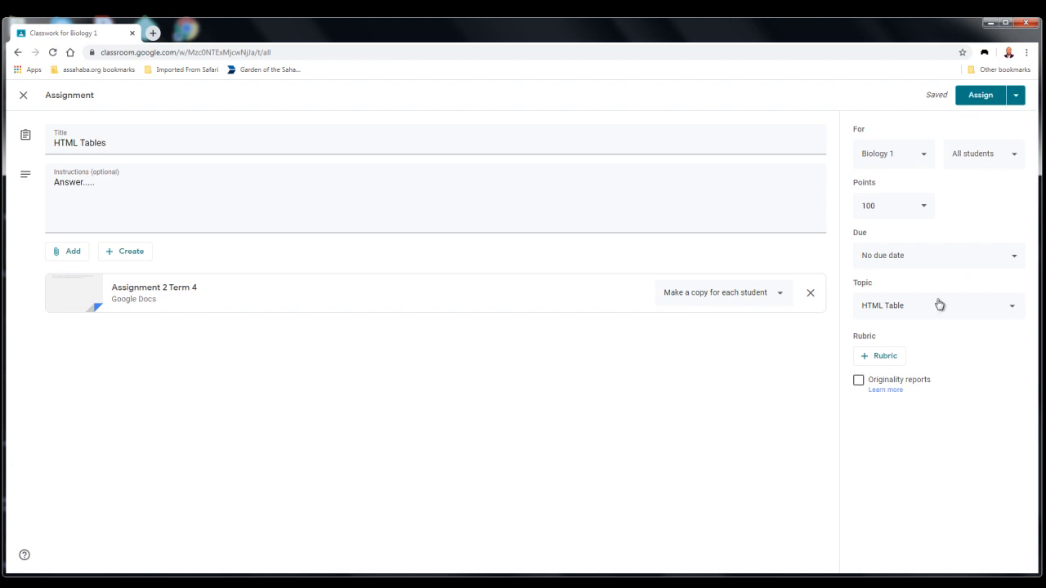
Step: Set the due date to Mar 20, 2020 at 11:59 PM and assign the HTML Tables assignment to the class
left_click(990, 259)
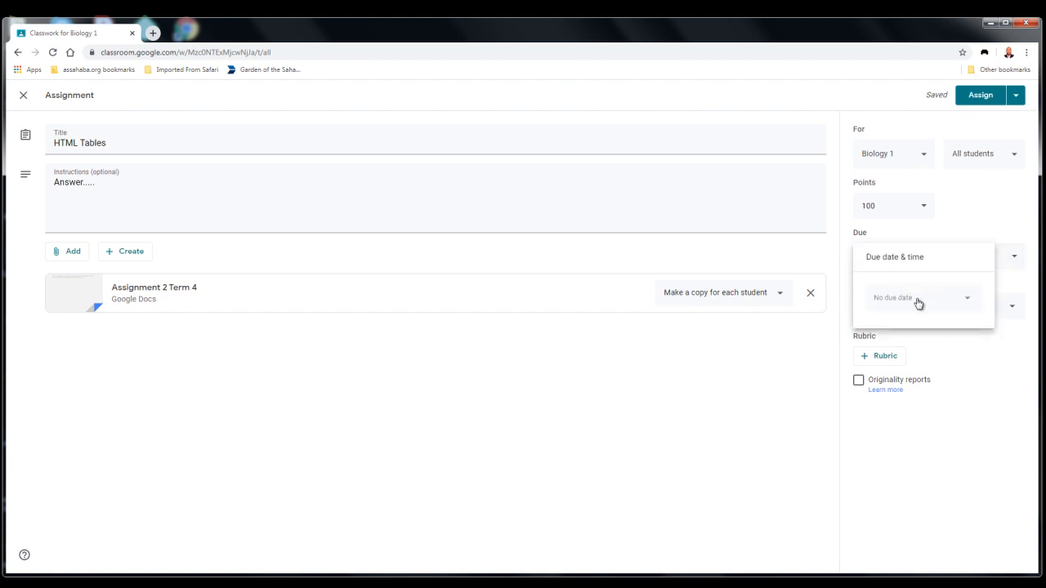
left_click(918, 302)
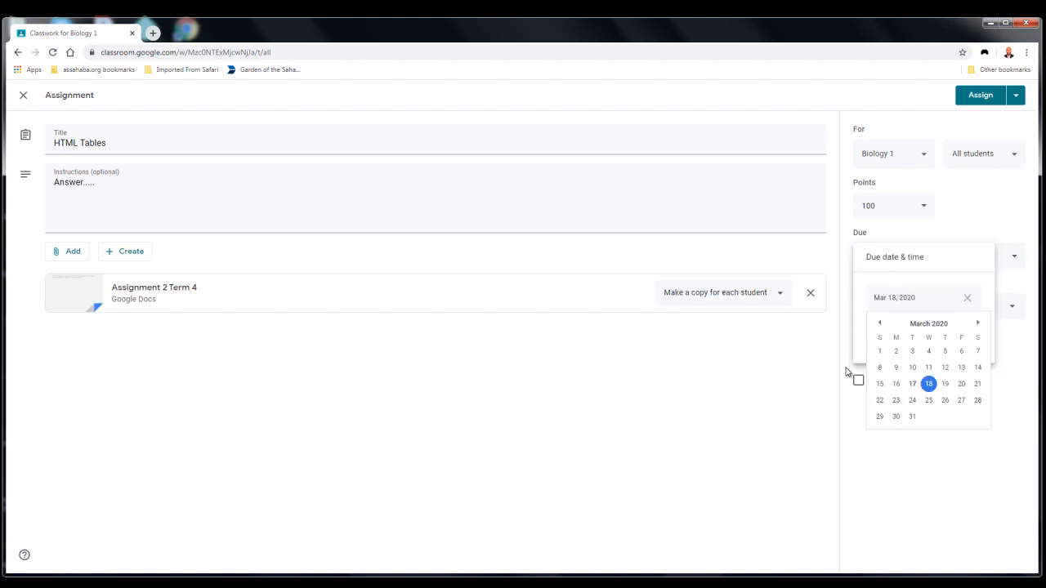
left_click(961, 384)
left_click(902, 335)
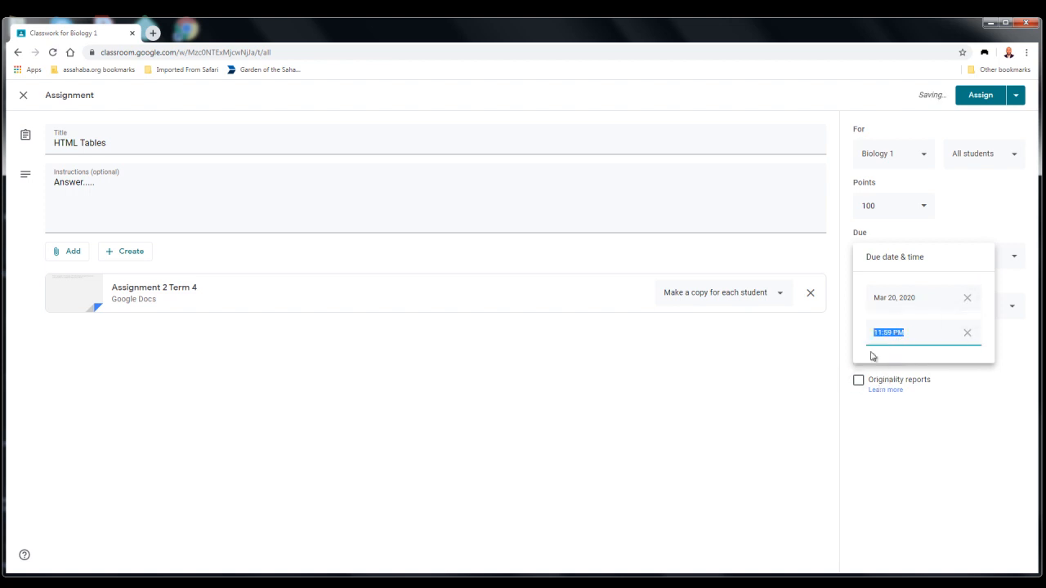
left_click(740, 392)
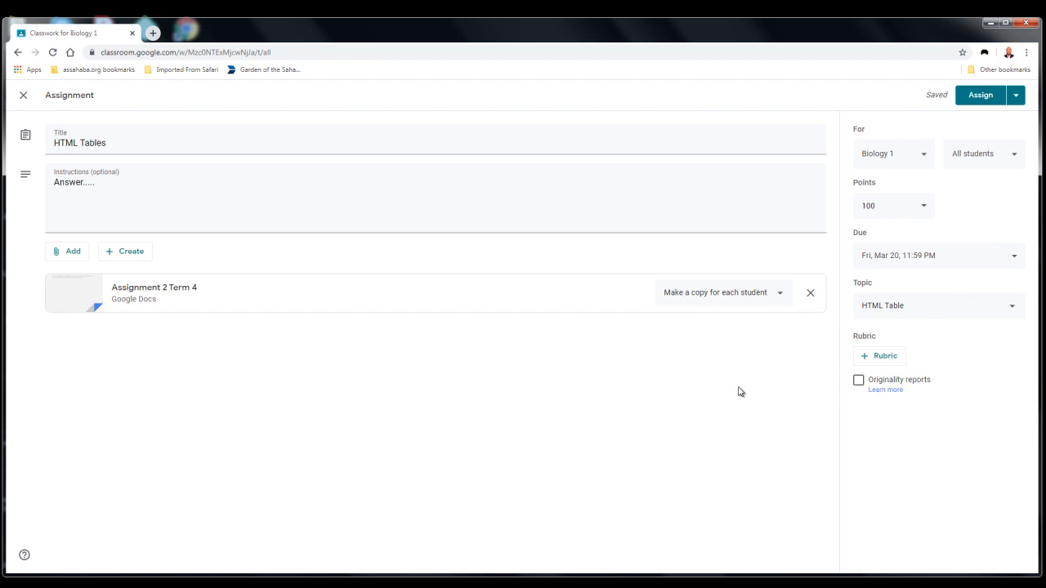
left_click(980, 96)
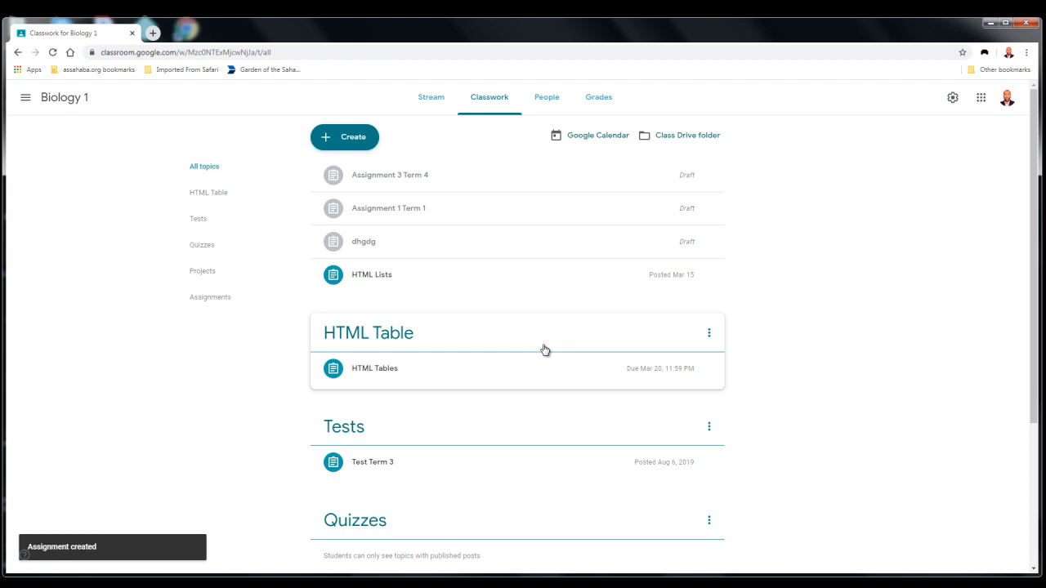
left_click_drag(543, 347, 532, 181)
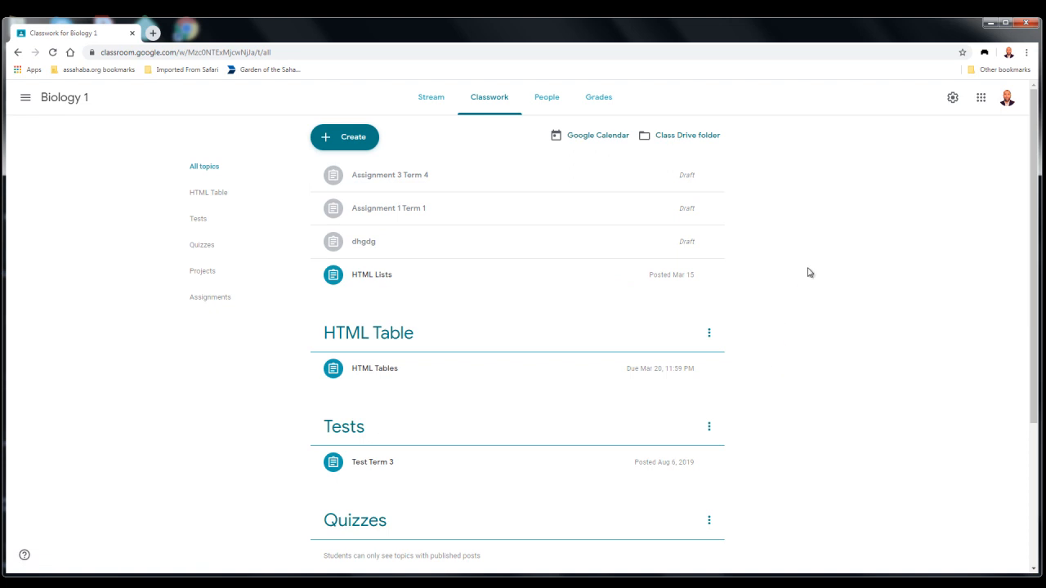
Step: Delete the three draft assignments Assignment 3 Term 4, Assignment 1 Term 1 and dhgdg from the classwork list
left_click(709, 175)
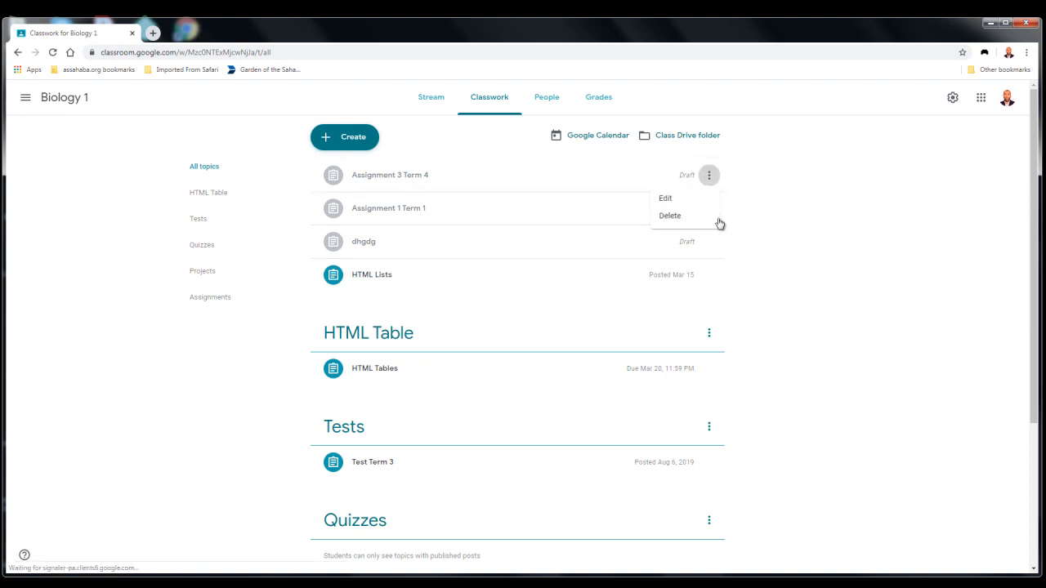
left_click(697, 217)
left_click(570, 346)
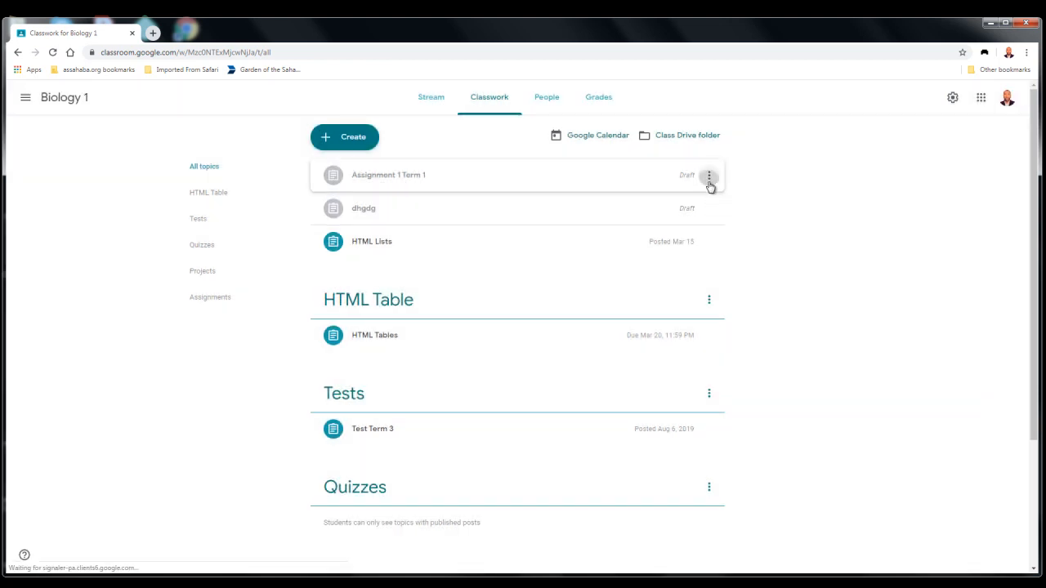
left_click(709, 181)
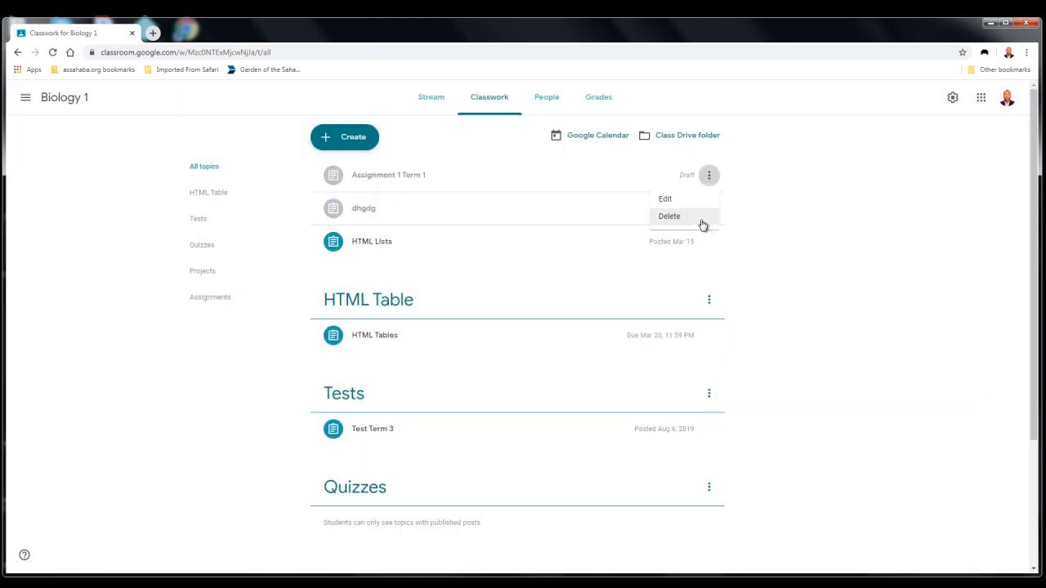
left_click(708, 226)
left_click(561, 346)
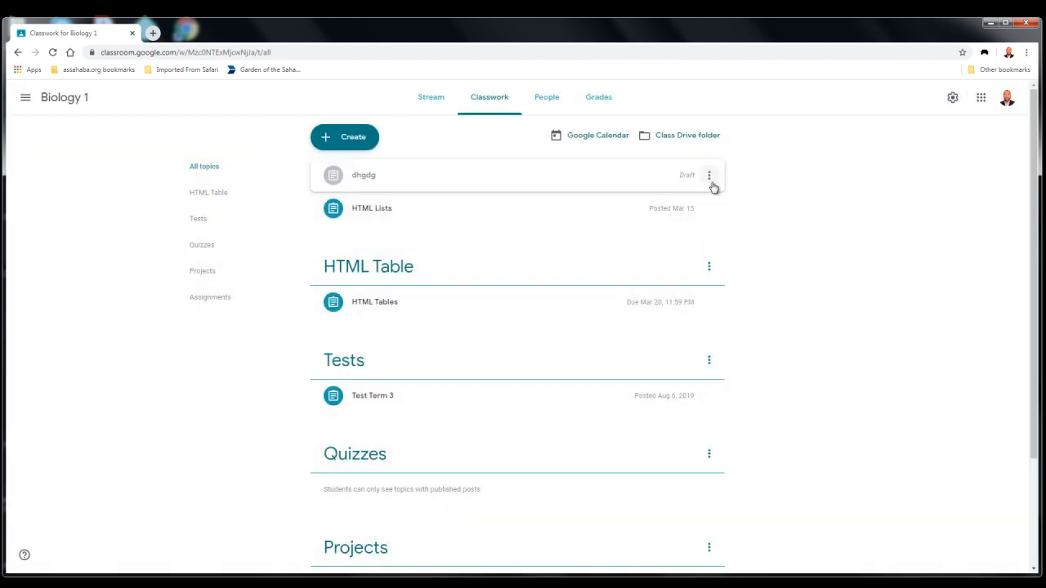
left_click(711, 180)
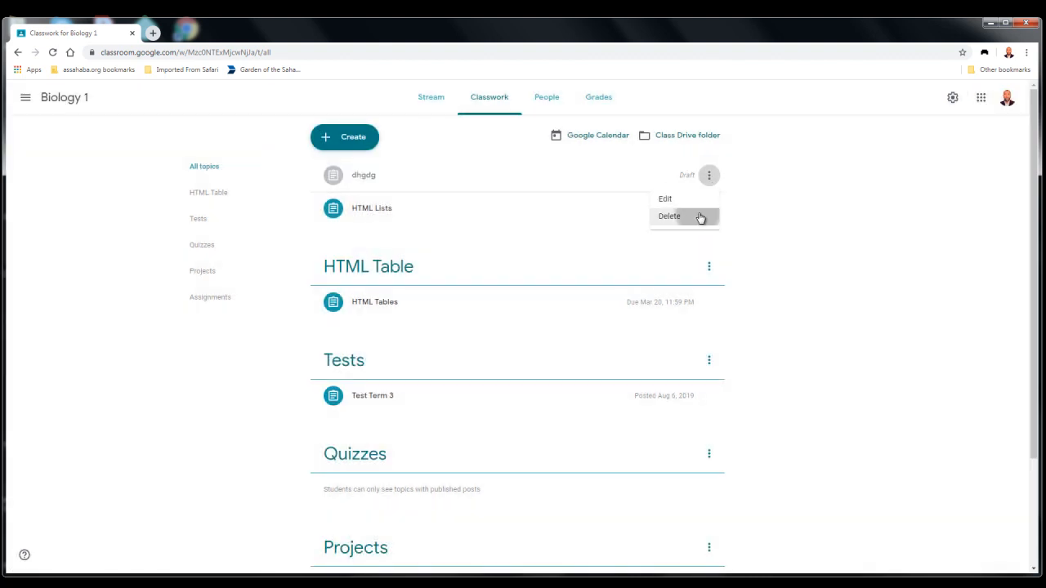
left_click(698, 216)
left_click(560, 344)
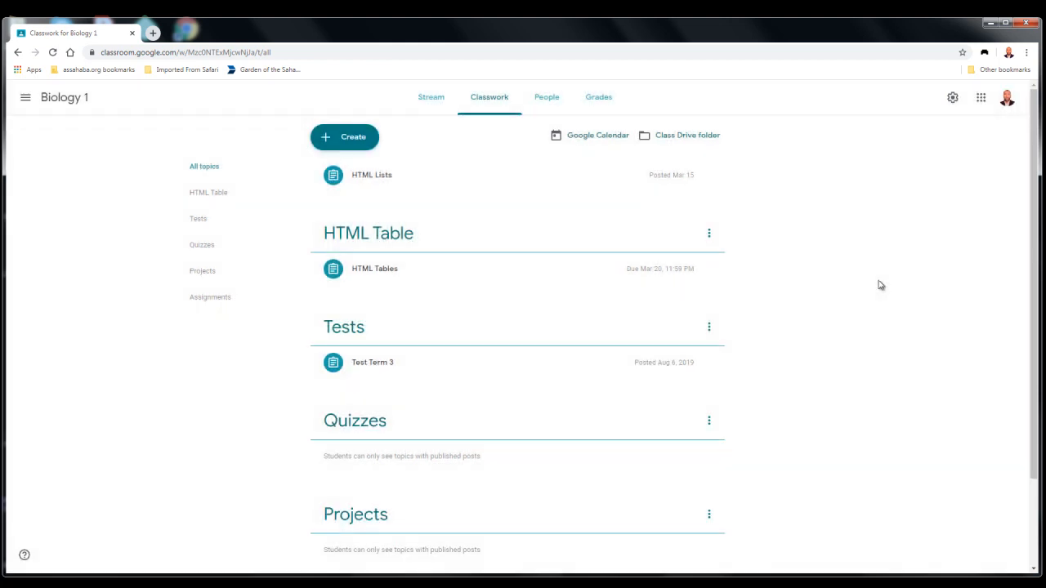
Step: Move the HTML Table topic below Projects and back above Tests in the classwork list
left_click_drag(409, 272, 419, 512)
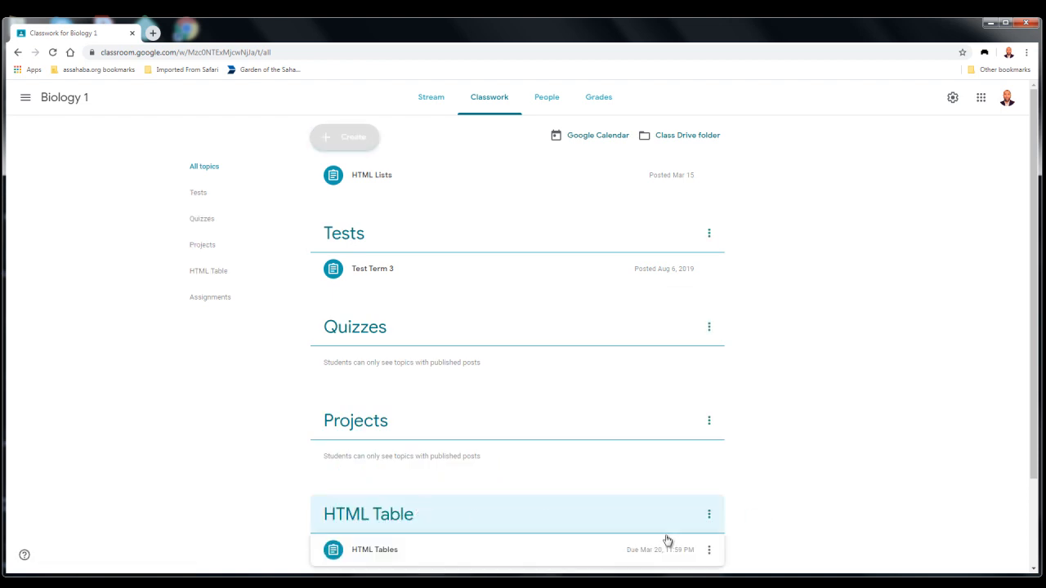
left_click_drag(599, 528, 539, 232)
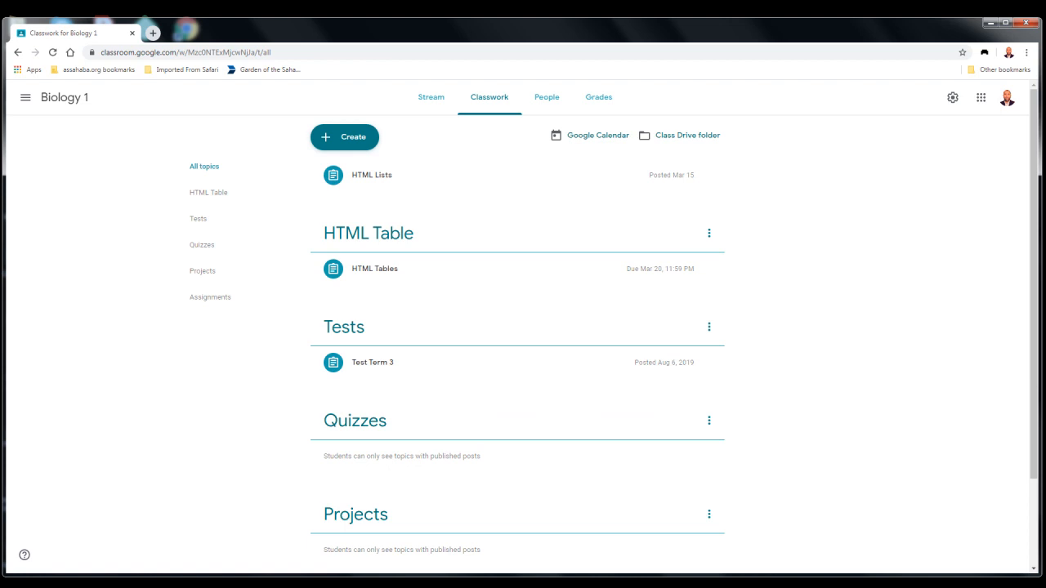
Step: Search Google for emojipedia in a new browser tab and open the Emojipedia website
left_click(153, 33)
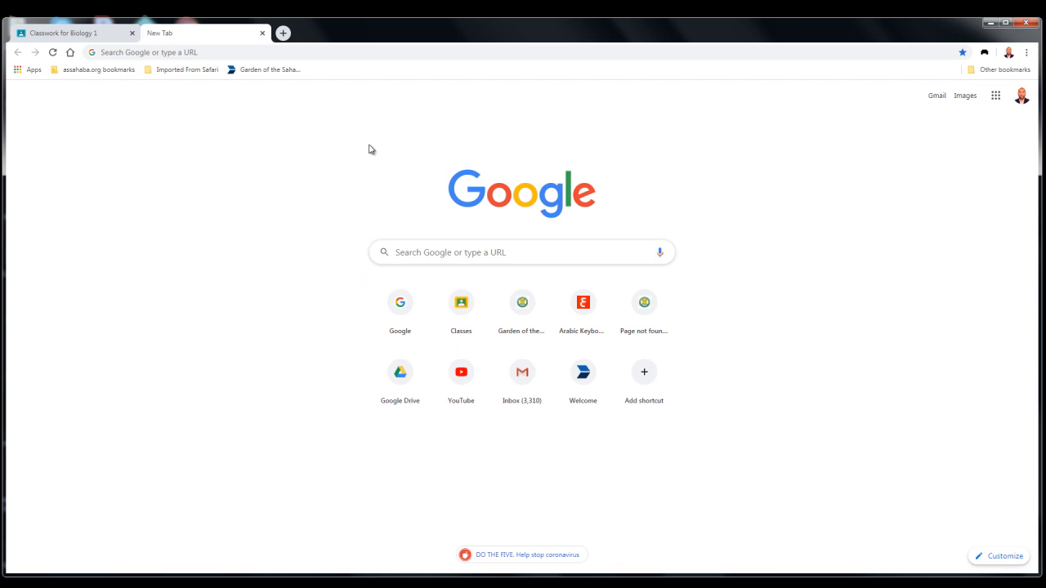
left_click(399, 302)
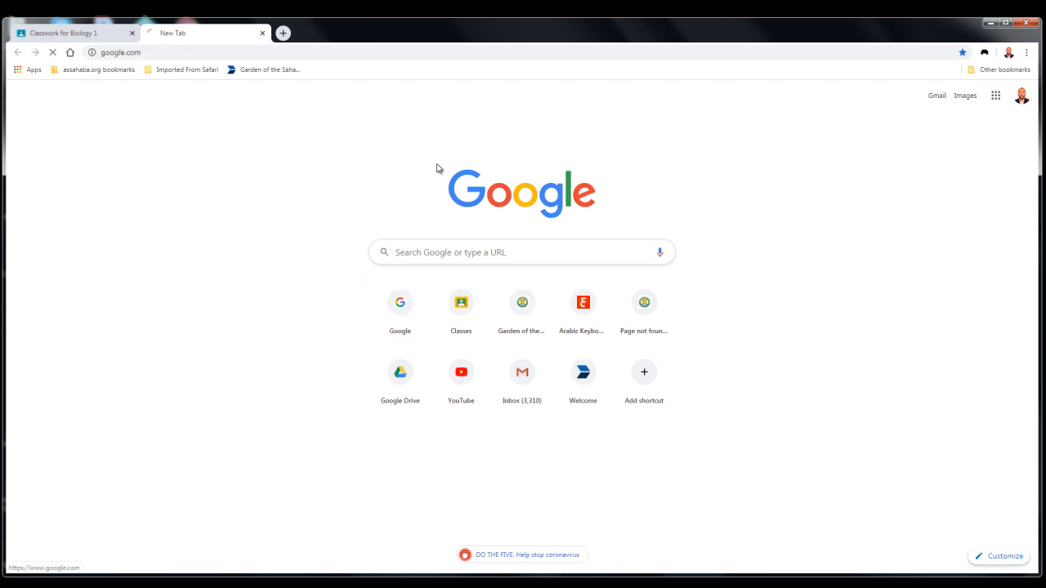
type("em")
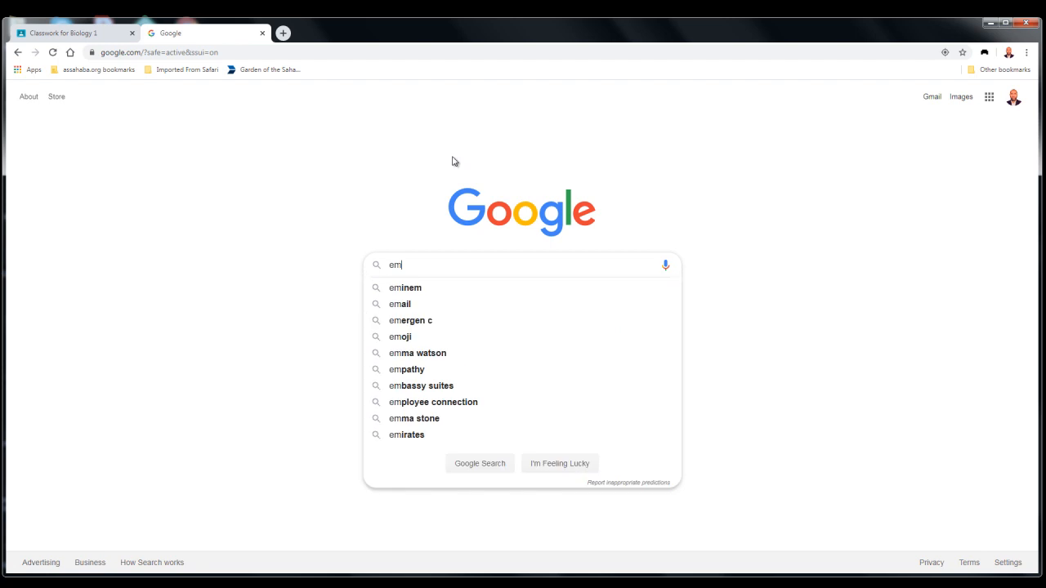
type("ojipe")
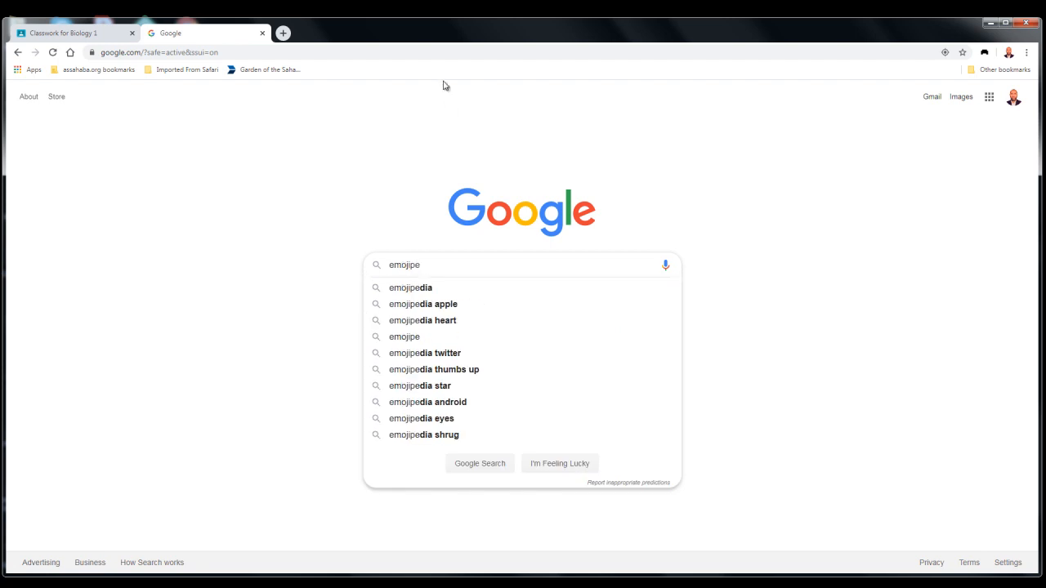
left_click(427, 288)
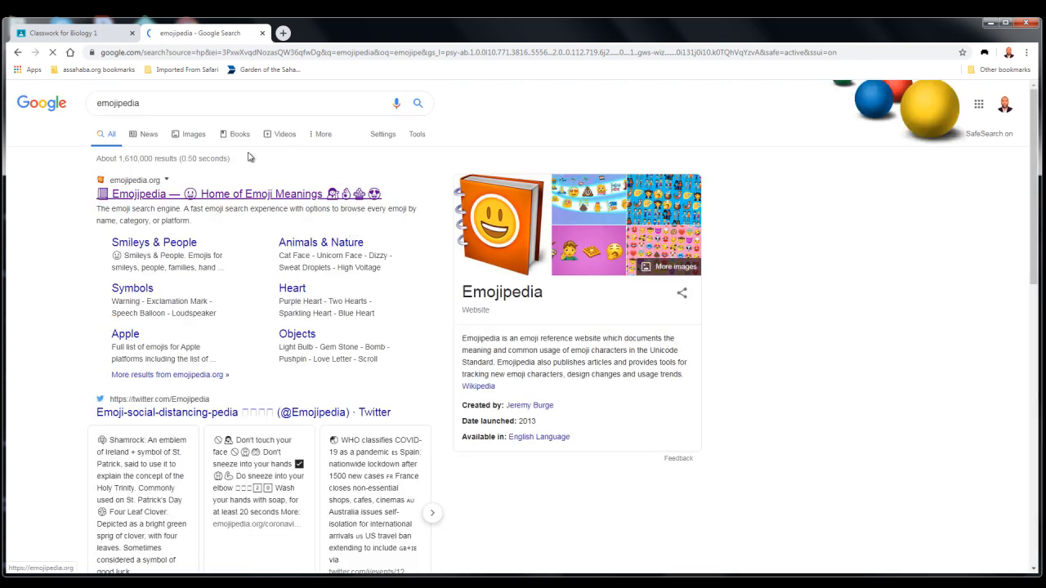
left_click(219, 197)
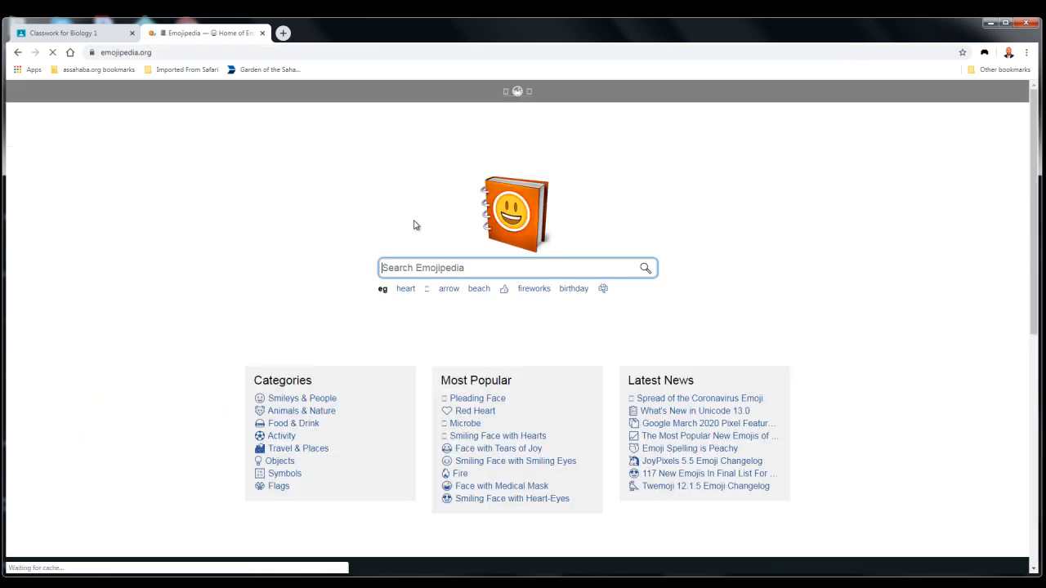
Step: Search Emojipedia for "computers" and open the Laptop emoji page
type("computers")
key("Return")
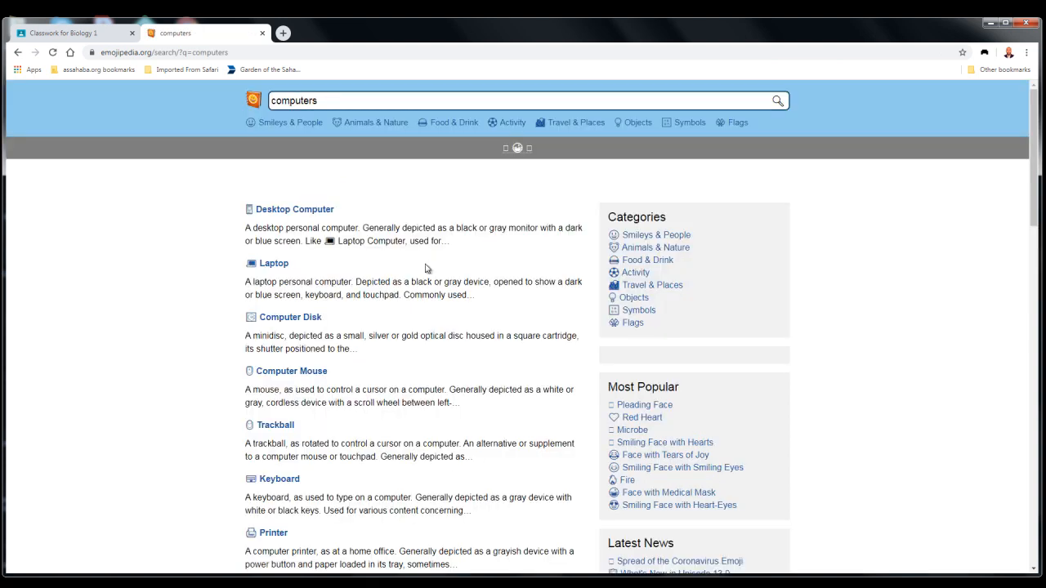
left_click(267, 263)
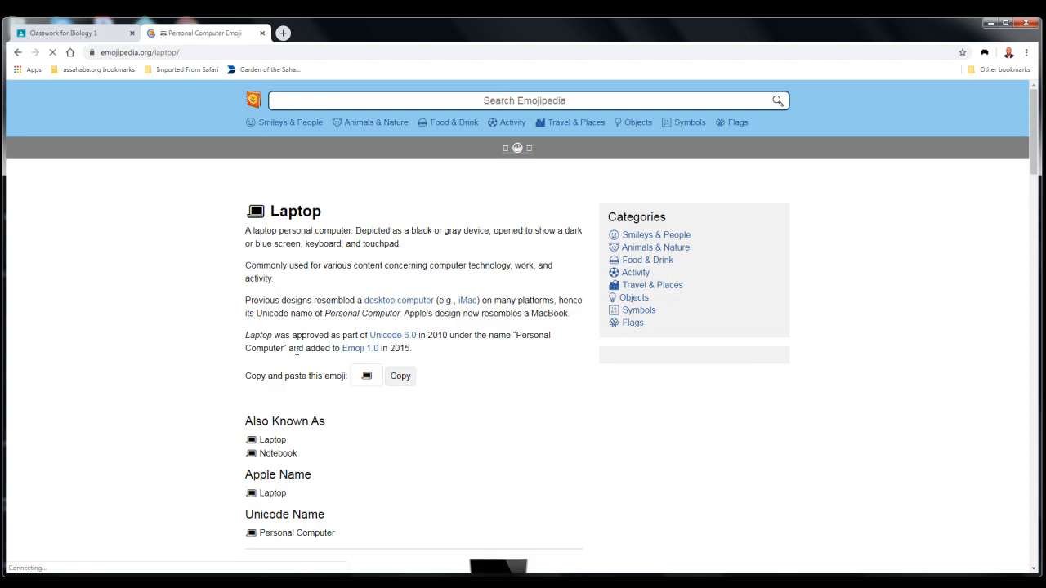
Step: Copy the laptop emoji and, back in the Classroom classwork list, rename the HTML Table topic with the emoji before its name
left_click(400, 377)
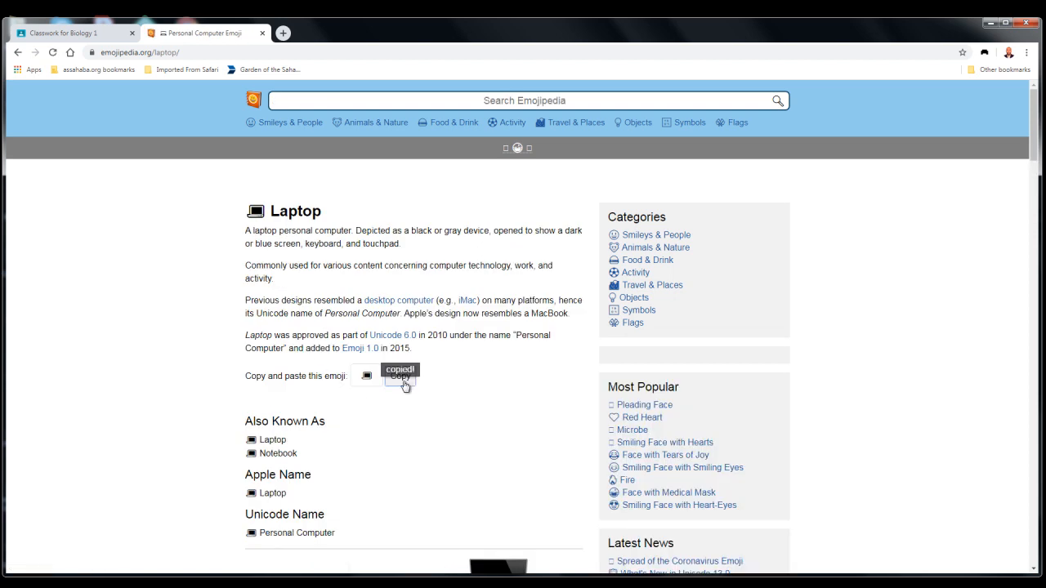
left_click(64, 35)
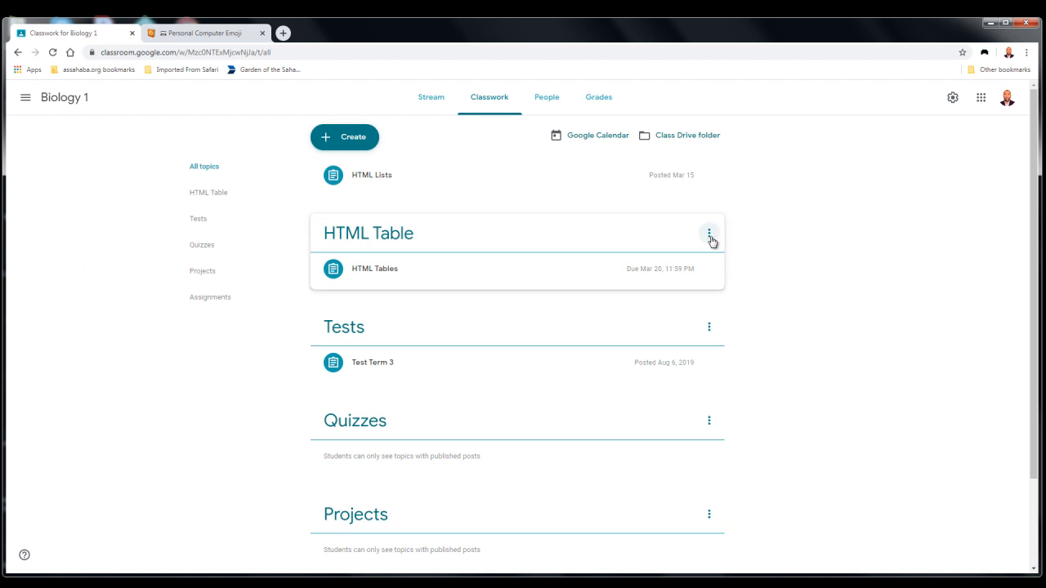
left_click(710, 236)
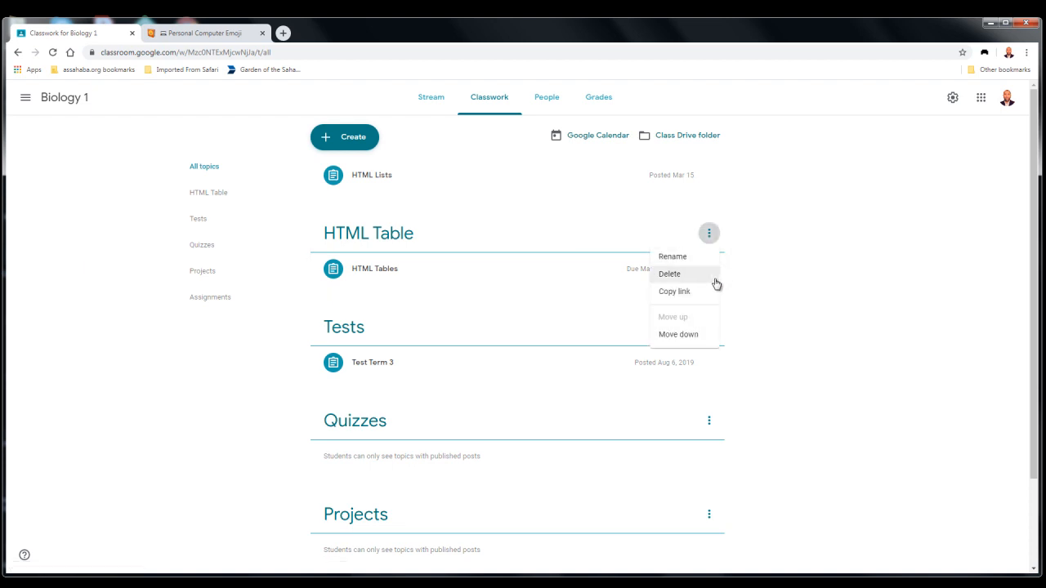
left_click(694, 258)
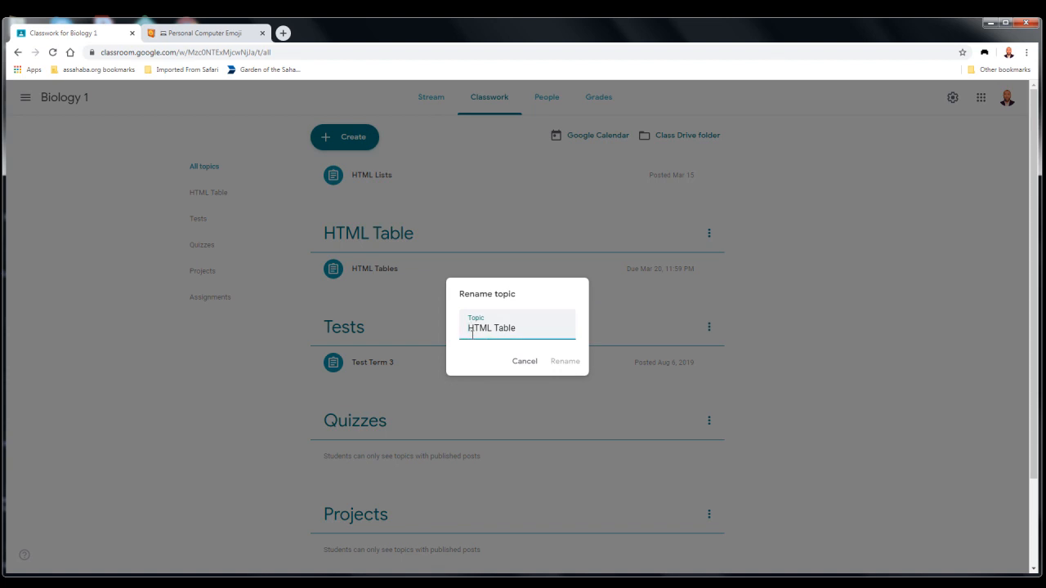
key("ctrl+v")
left_click(567, 362)
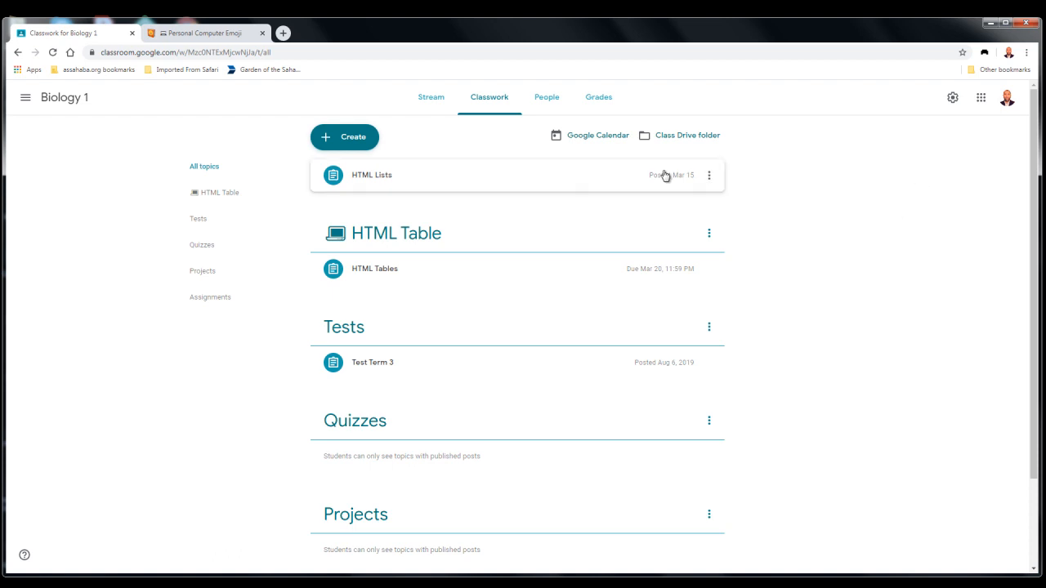
Step: Create and assign an assignment titled Classwork with the instructions "dgkslgjdlkgjdlfgk", keeping 100 points, no due date and no topic
left_click(351, 141)
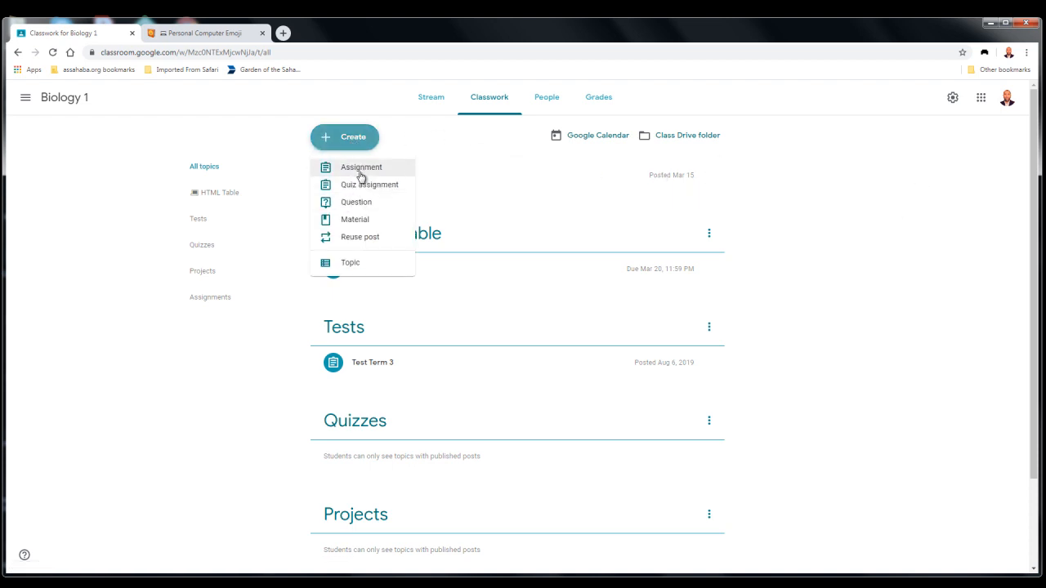
left_click(358, 166)
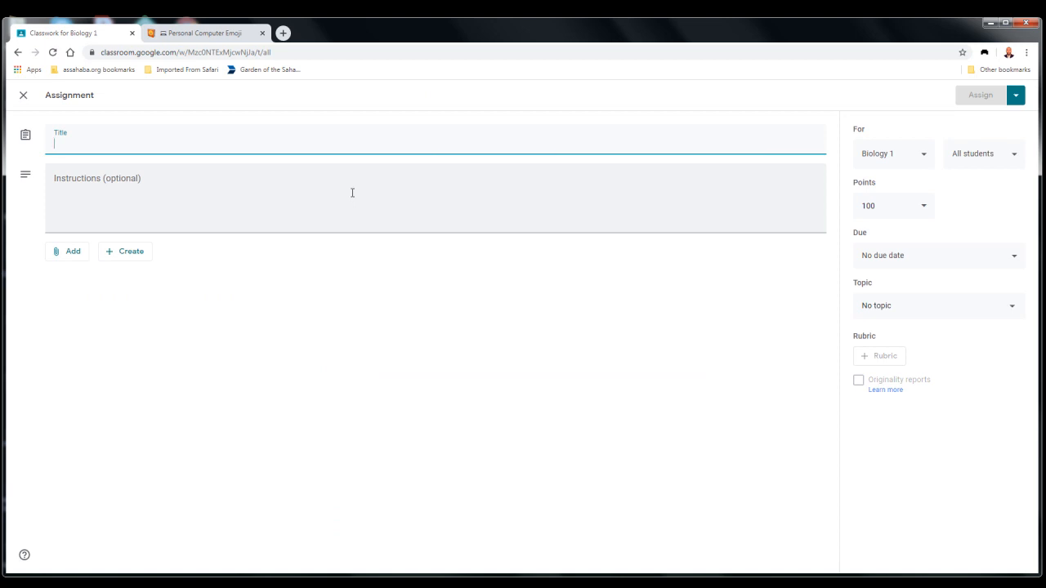
type("C")
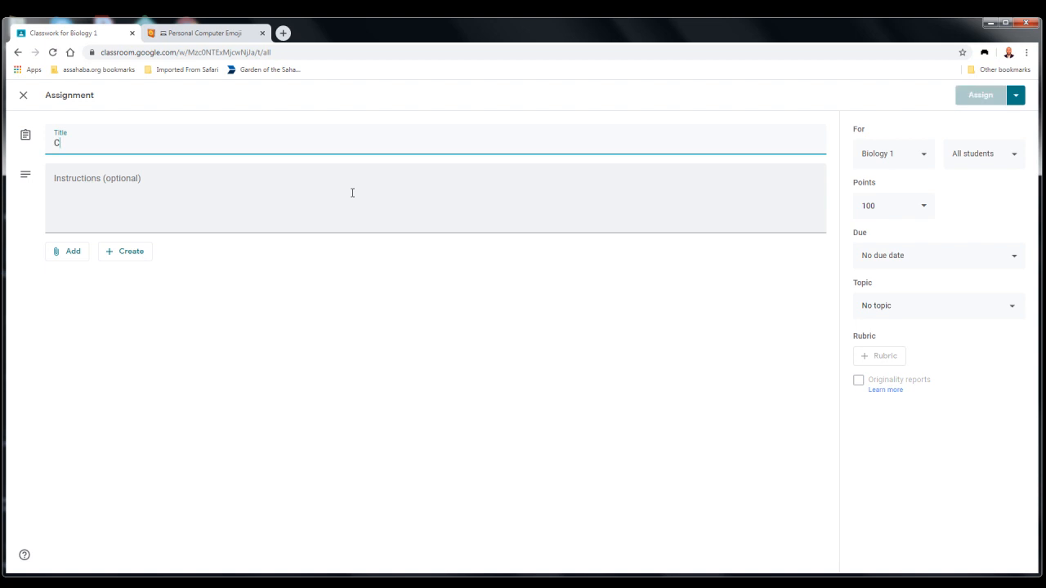
type("lasswork")
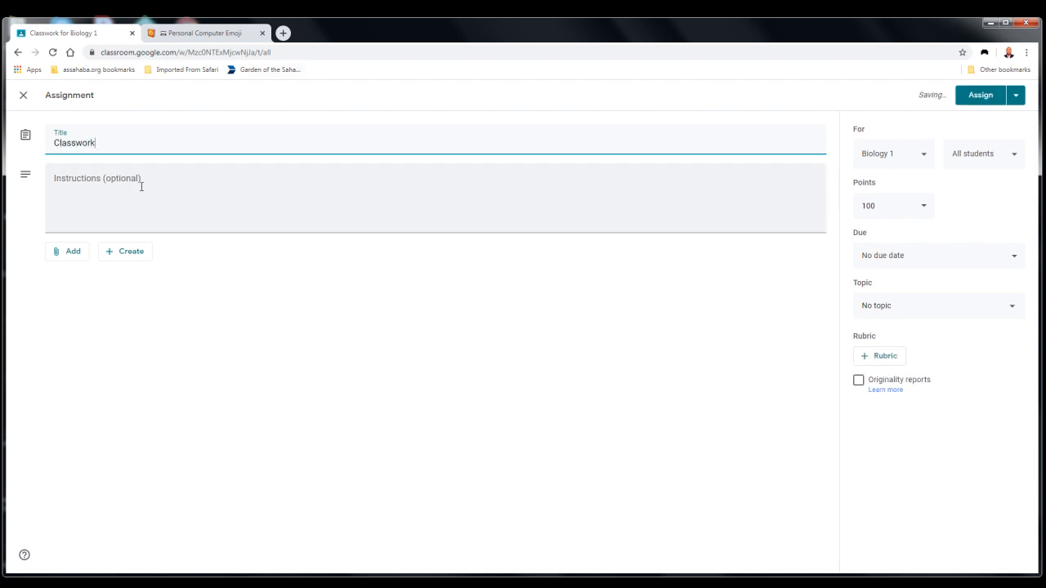
left_click(145, 184)
type("dgkslgjdlkgjdlfgk")
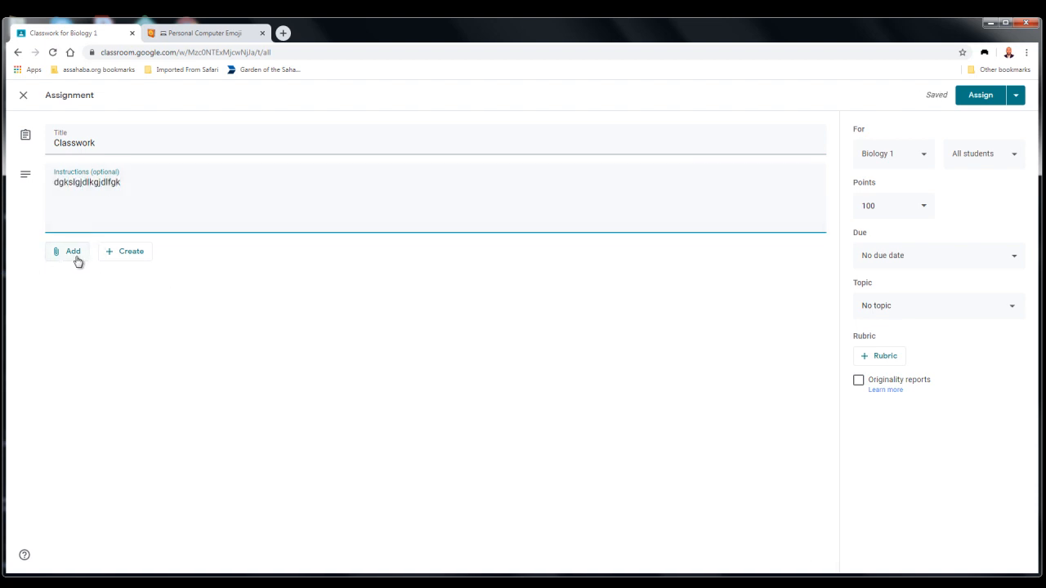
left_click(989, 97)
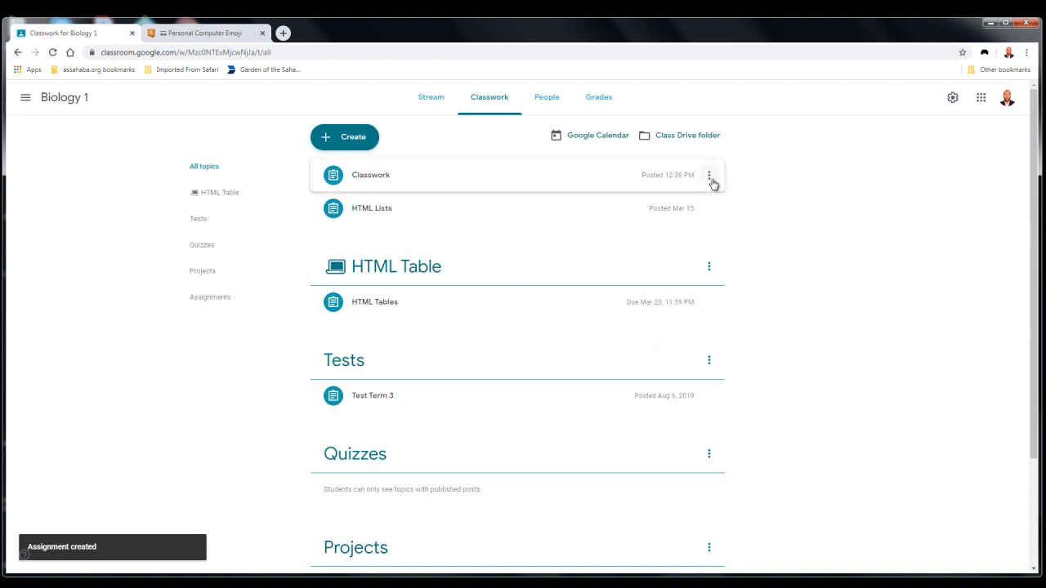
Step: Edit the Classwork assignment to set its topic to HTML Table and save it
left_click(710, 177)
left_click(693, 201)
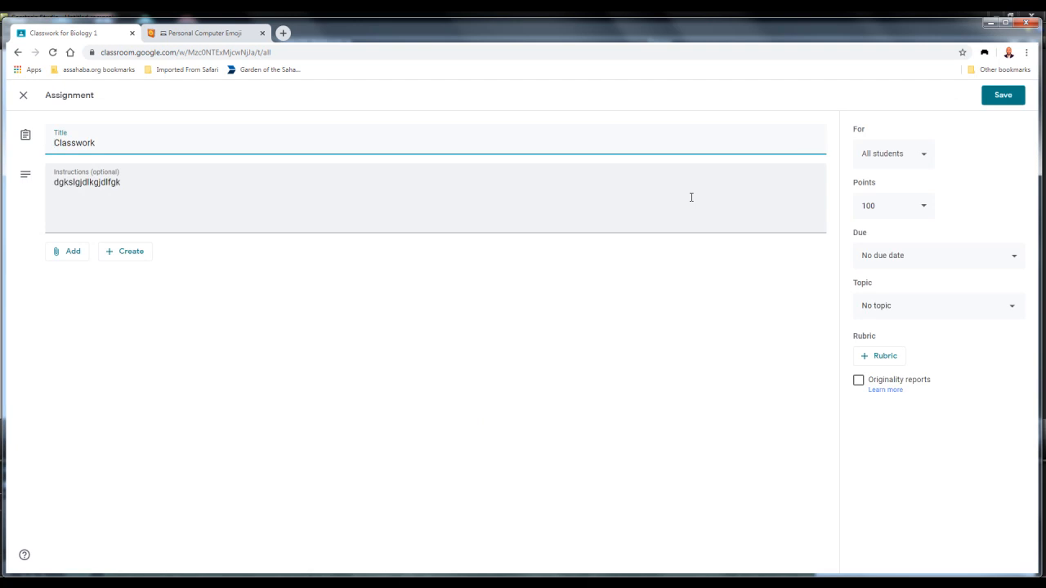
left_click(1013, 307)
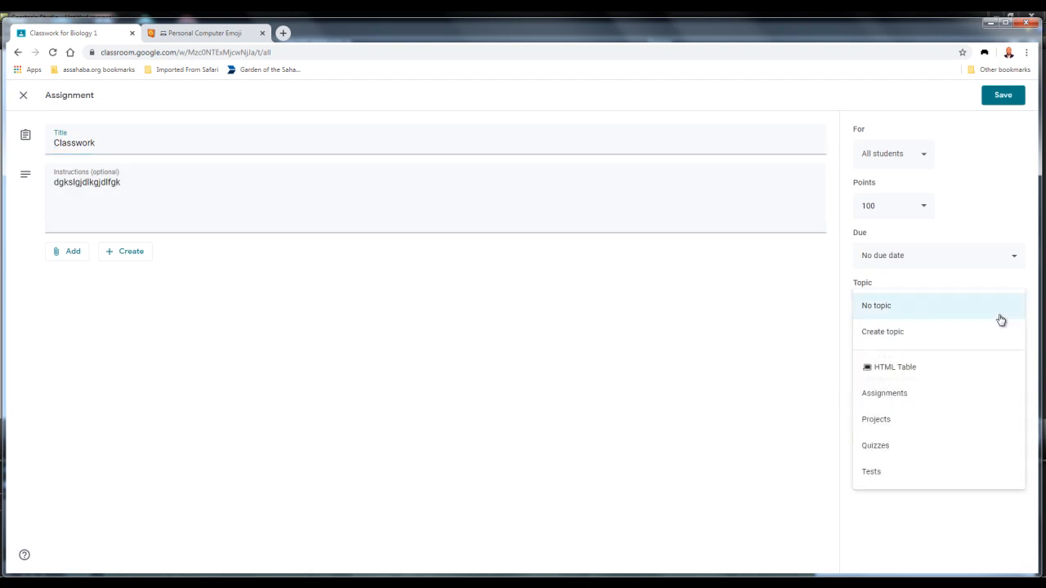
left_click(953, 366)
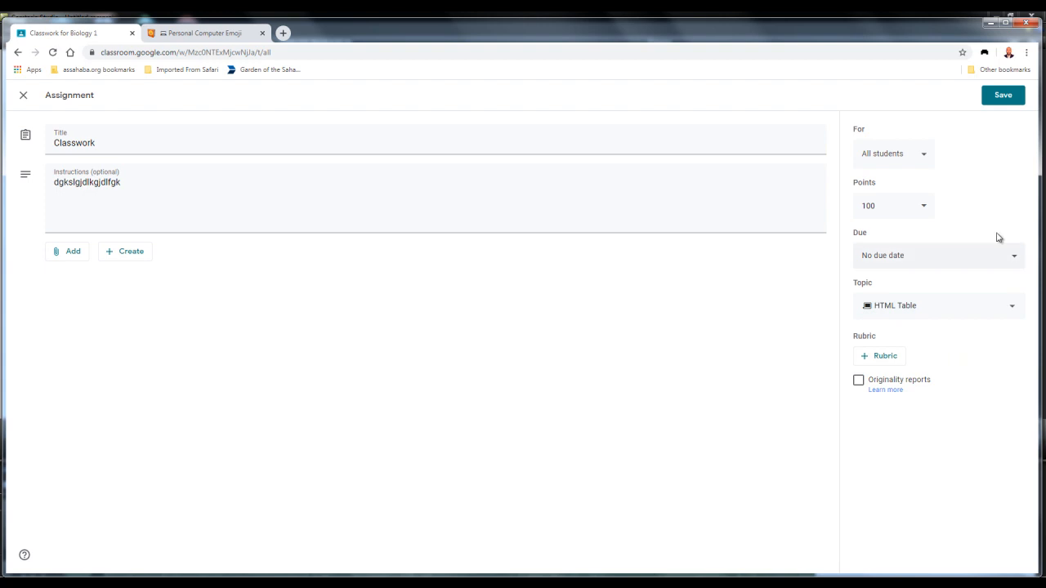
left_click(1006, 97)
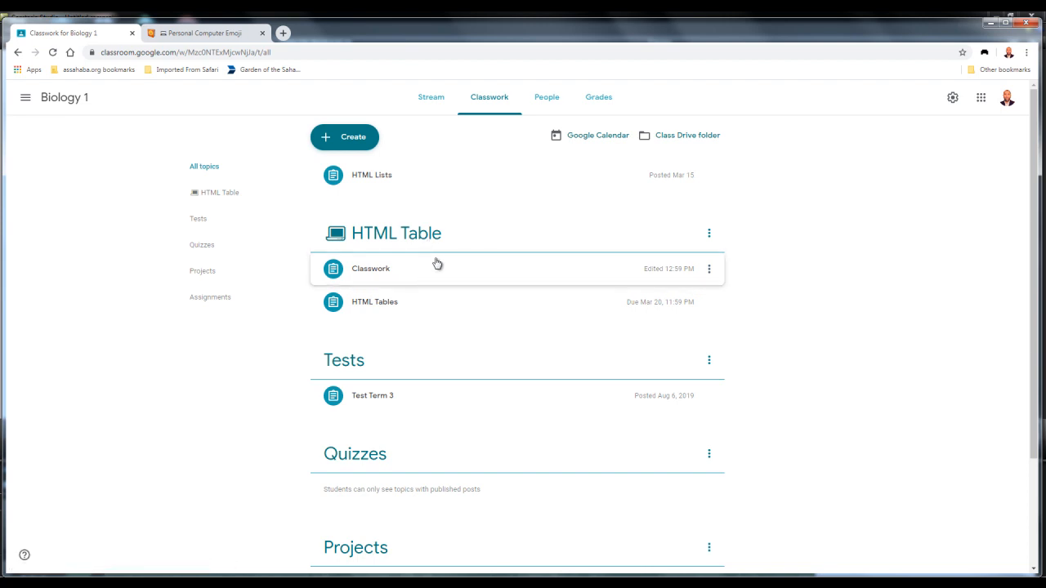
Step: Move the HTML Lists assignment into the HTML Table topic, below HTML Tables
left_click_drag(462, 251, 528, 252)
left_click_drag(434, 182, 424, 323)
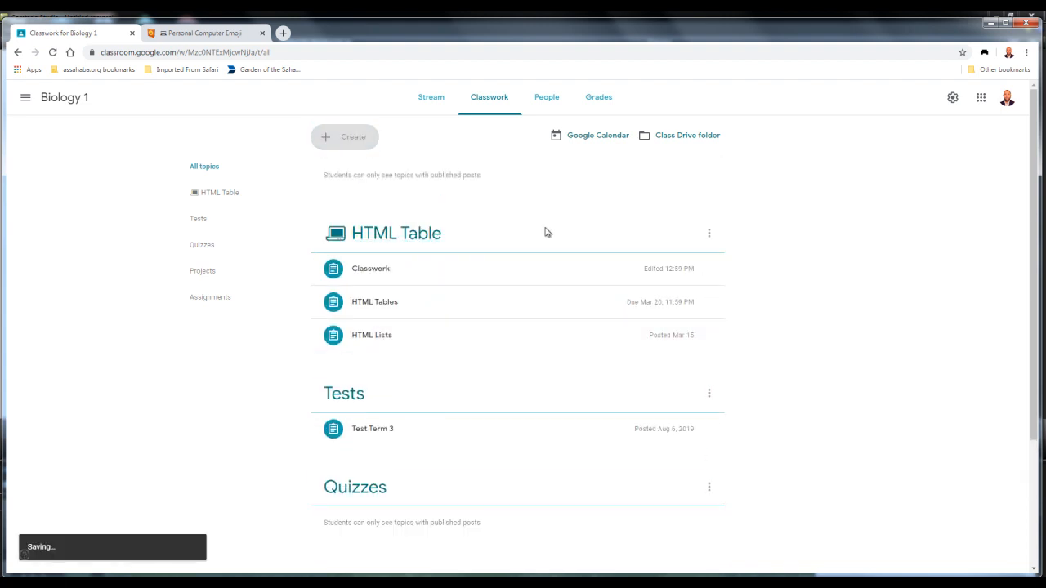